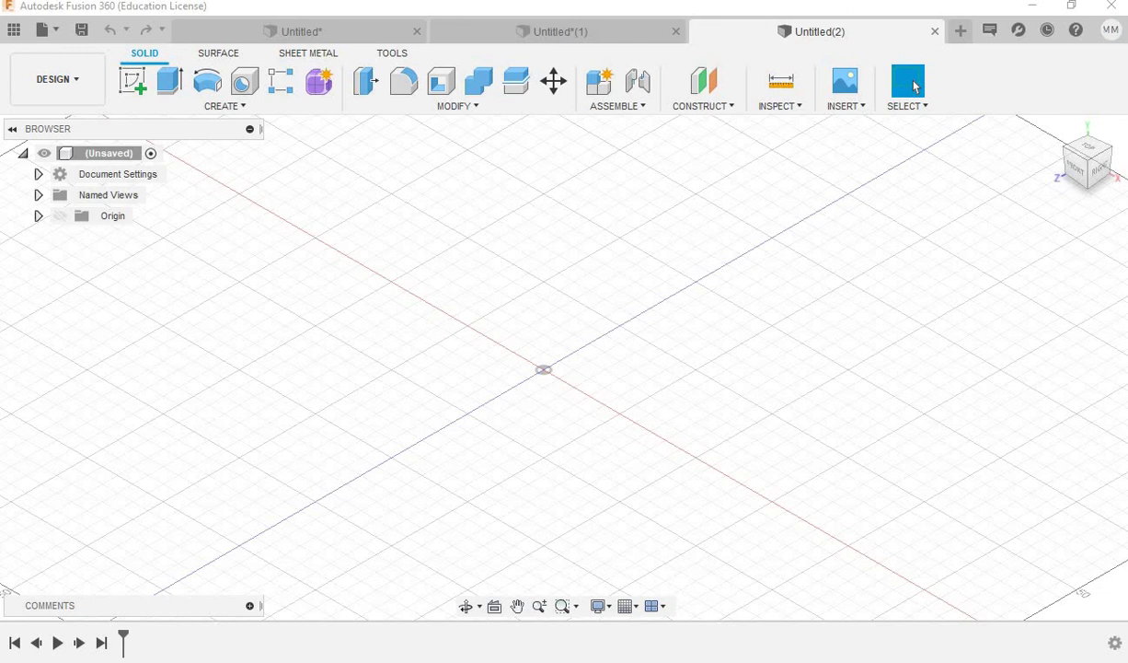
Zoom in and out around the empty grid of the new Untitled design.
scroll(416, 410, "down", 2)
scroll(469, 411, "down", 2)
scroll(537, 411, "down", 2)
scroll(594, 413, "up", 3)
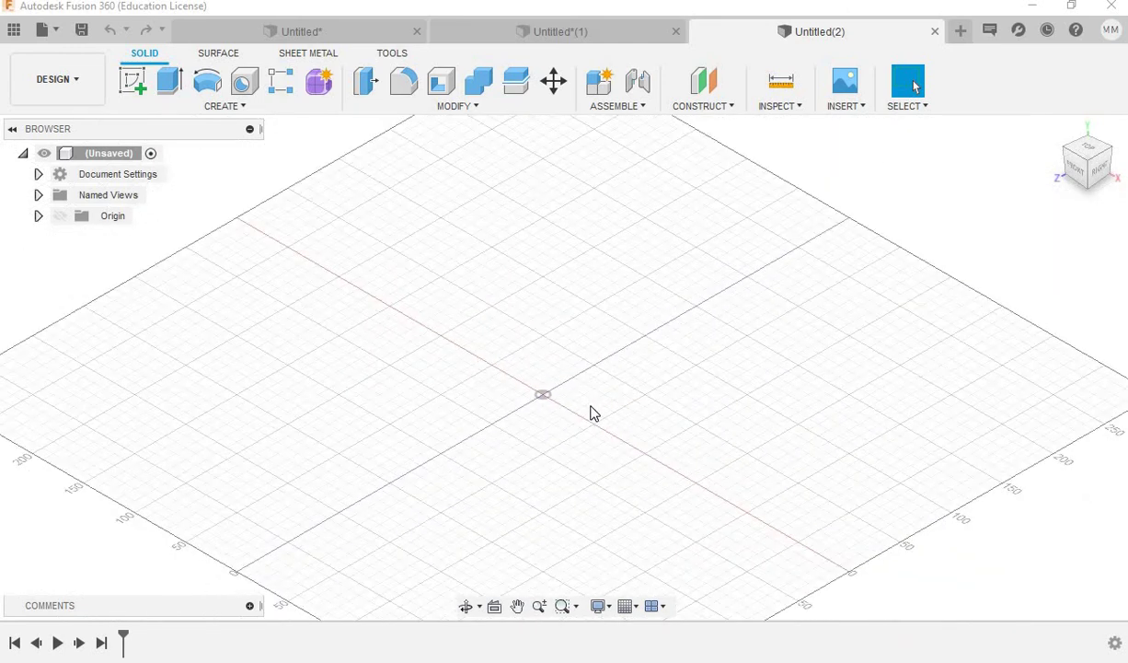
scroll(594, 413, "up", 2)
scroll(673, 413, "up", 2)
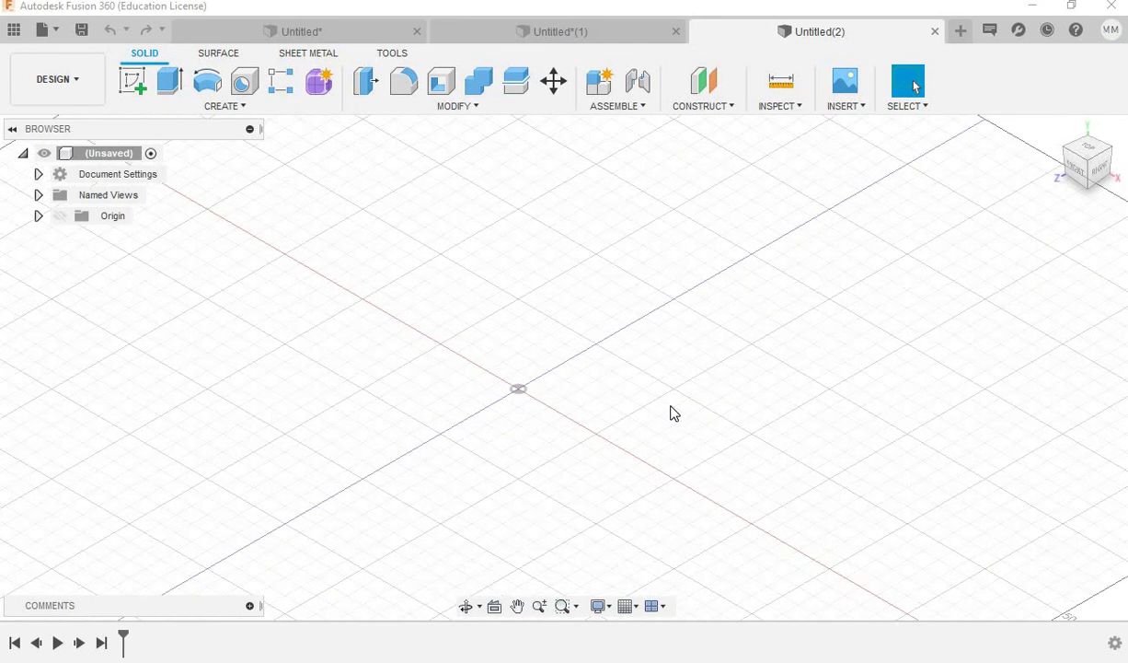
scroll(660, 411, "down", 2)
scroll(584, 410, "down", 2)
scroll(629, 411, "up", 2)
scroll(699, 412, "up", 3)
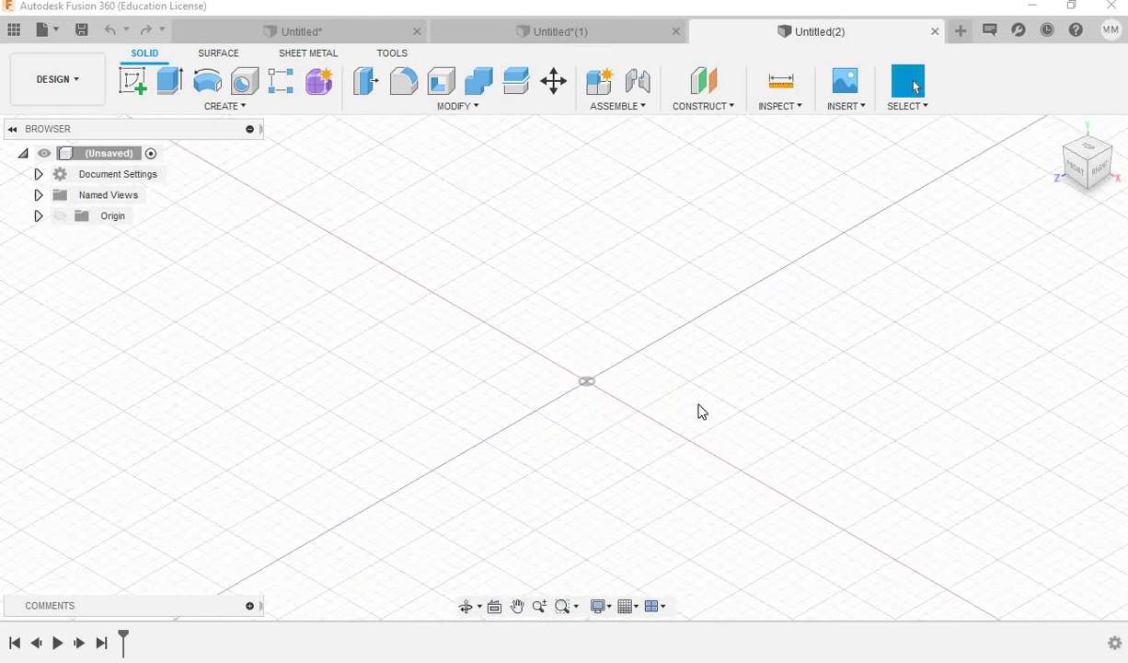
scroll(862, 432, "down", 2)
scroll(862, 433, "up", 1)
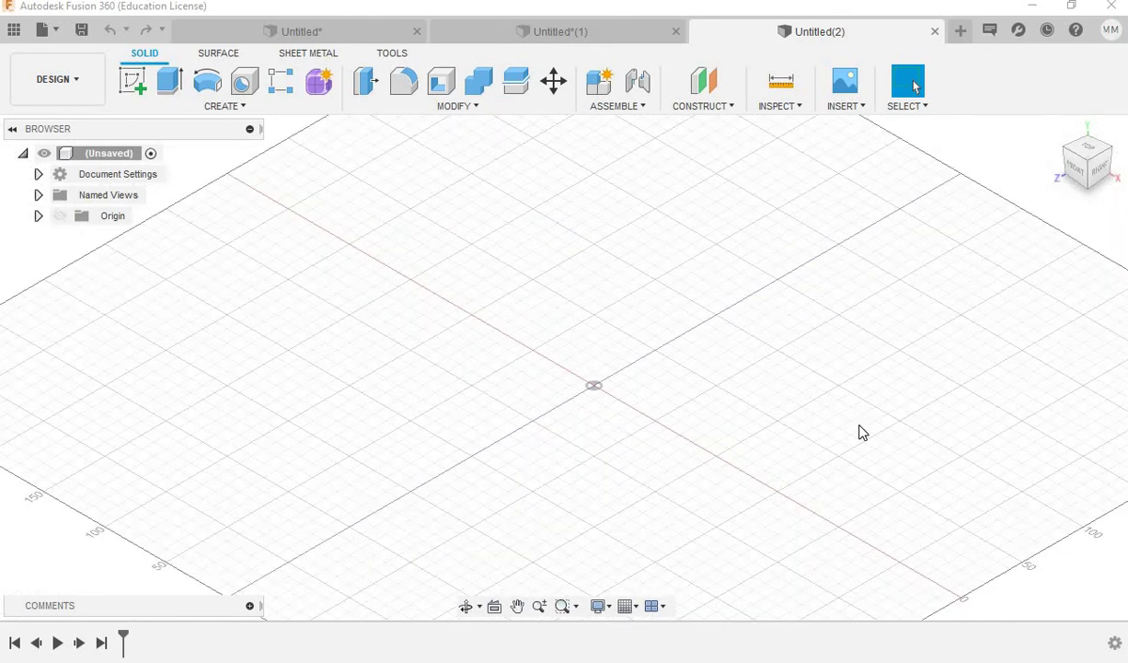
scroll(862, 433, "up", 1)
scroll(861, 433, "down", 1)
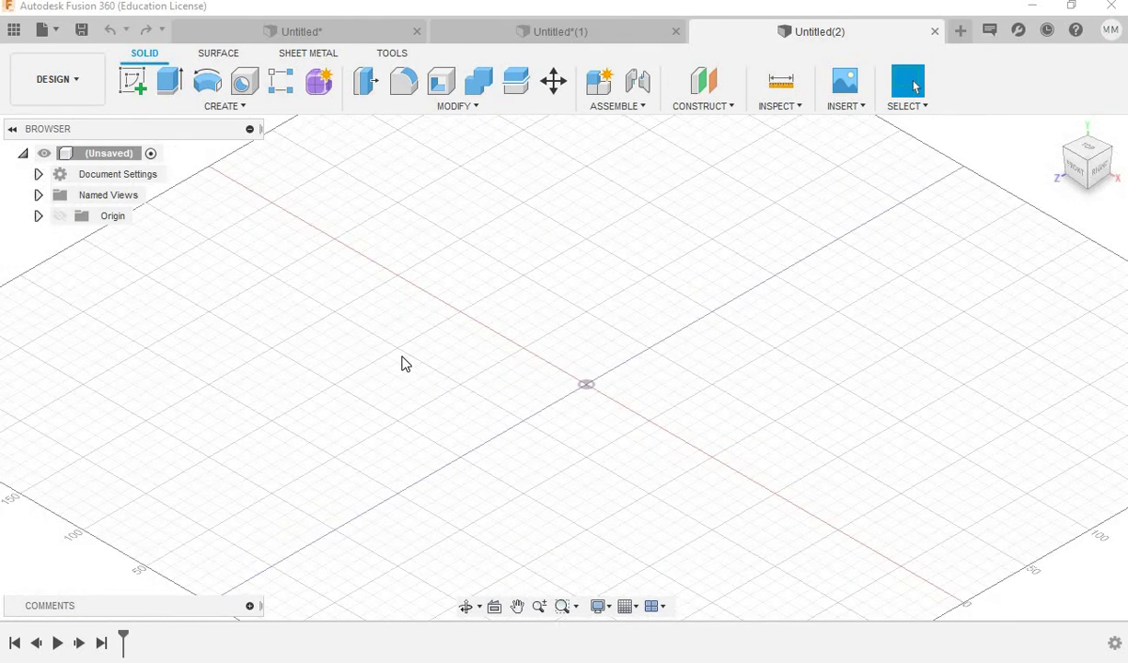
scroll(433, 363, "down", 1)
scroll(497, 363, "down", 1)
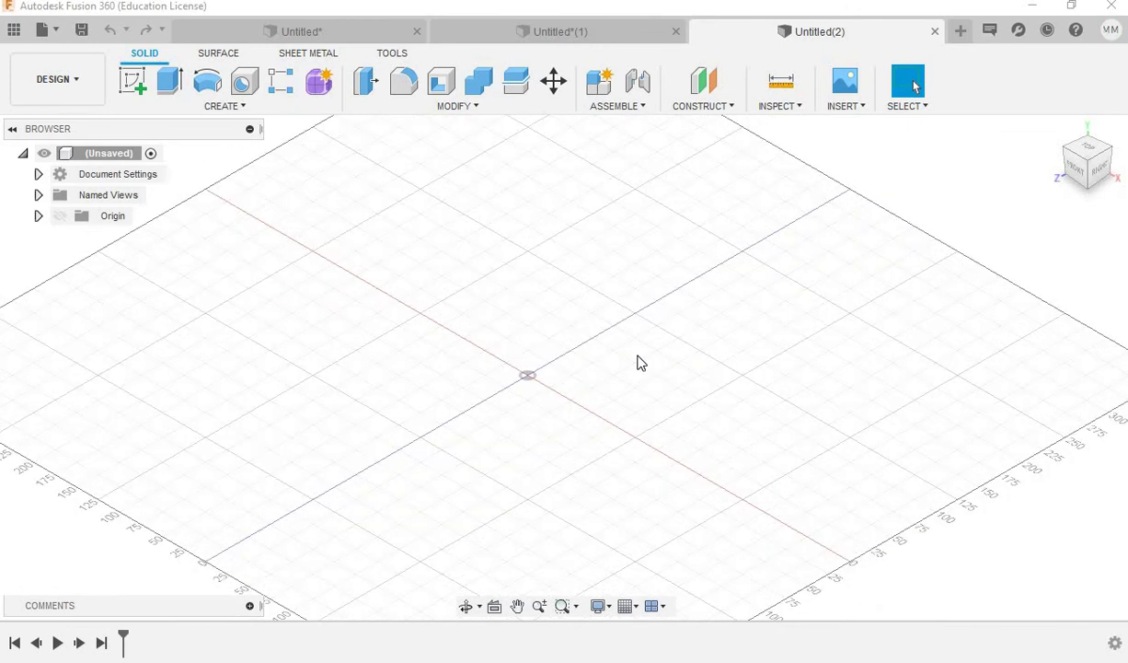
scroll(750, 358, "up", 1)
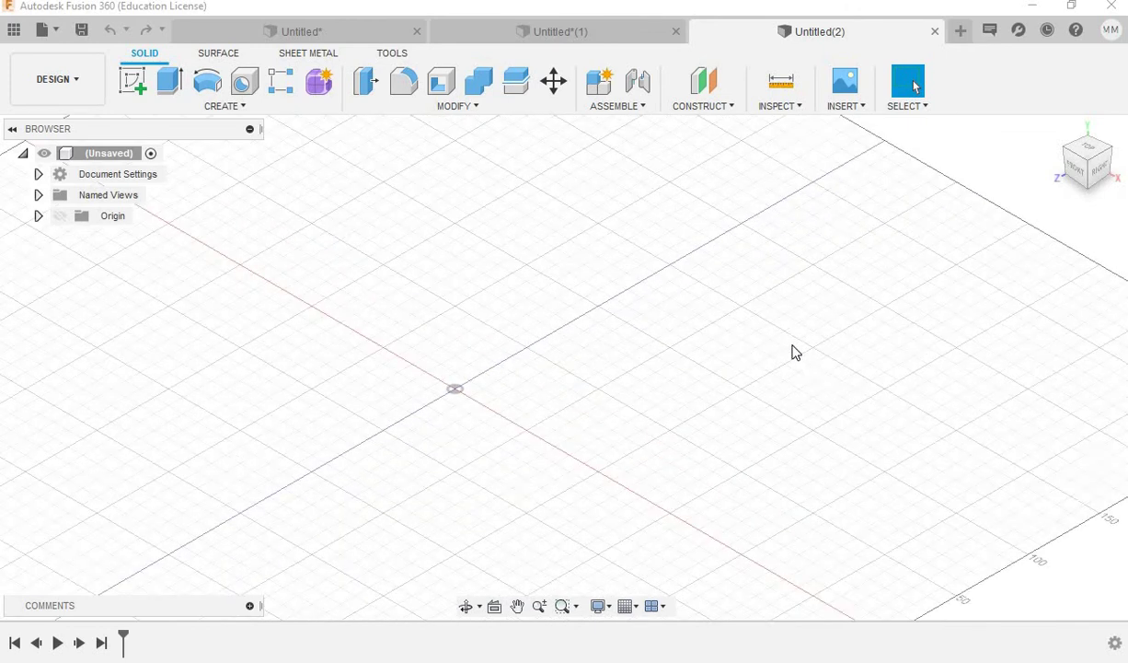
scroll(589, 408, "down", 1)
scroll(591, 409, "up", 1)
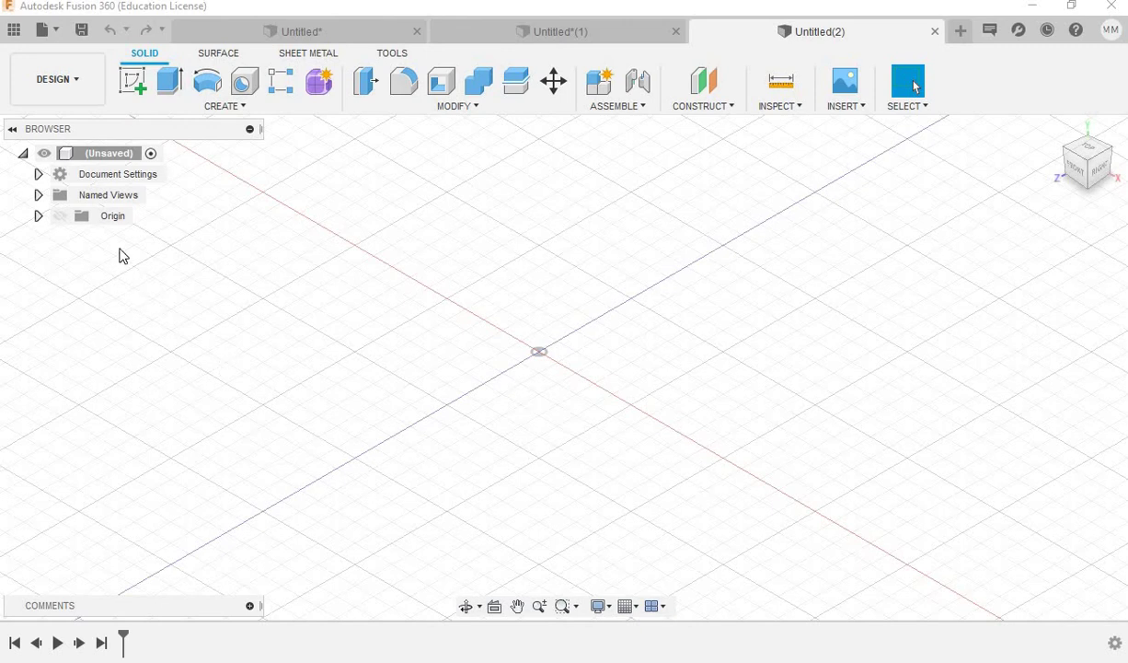
Draw a center rectangle at the origin on the horizontal ground plane.
left_click(133, 73)
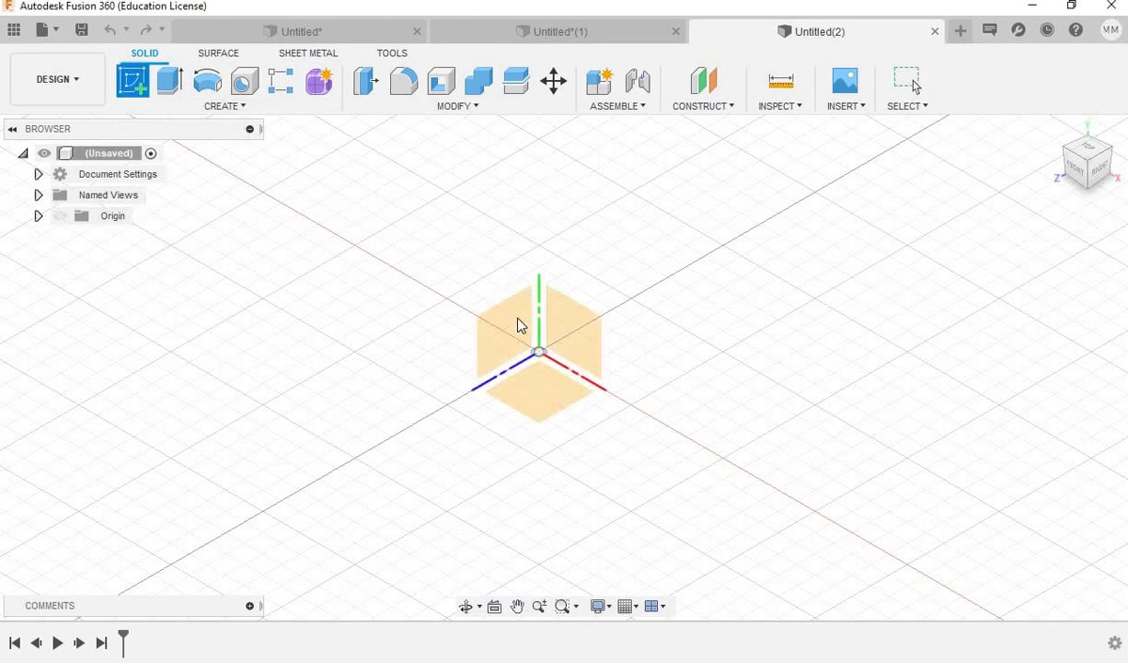
left_click(532, 388)
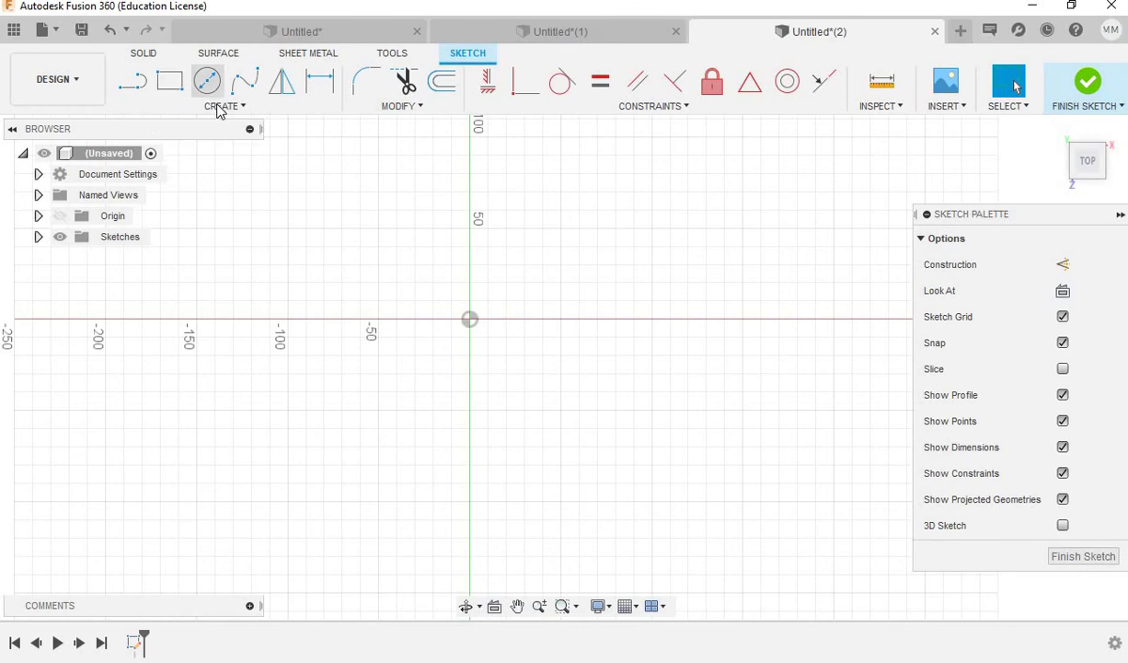
left_click(210, 91)
left_click(220, 107)
left_click(216, 109)
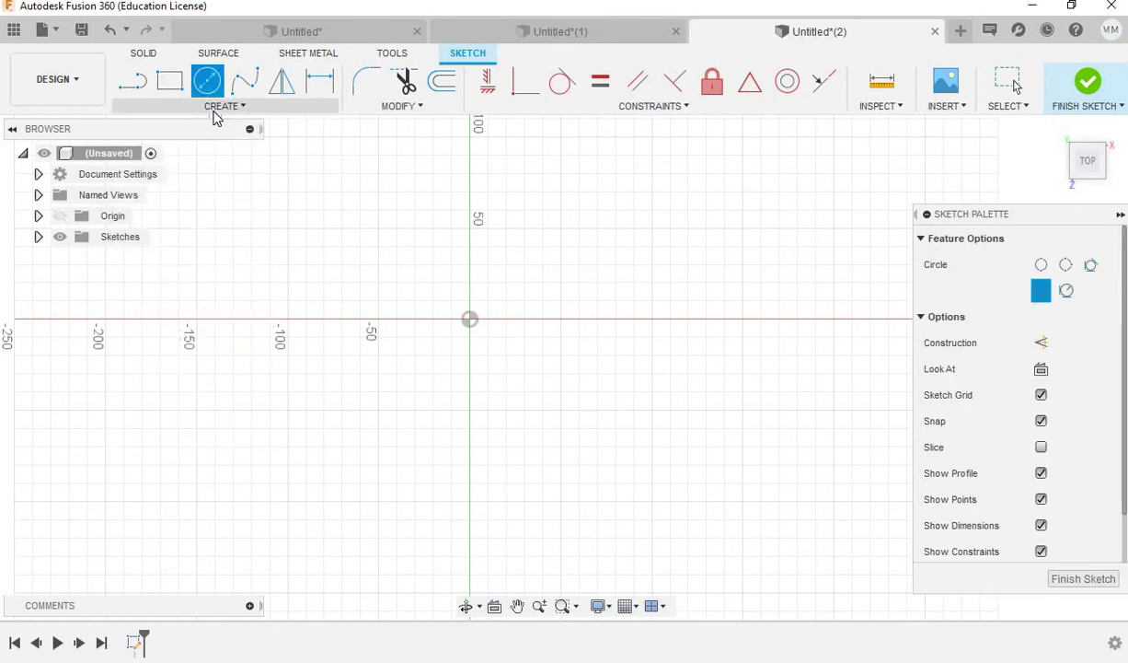
left_click(214, 111)
left_click(216, 110)
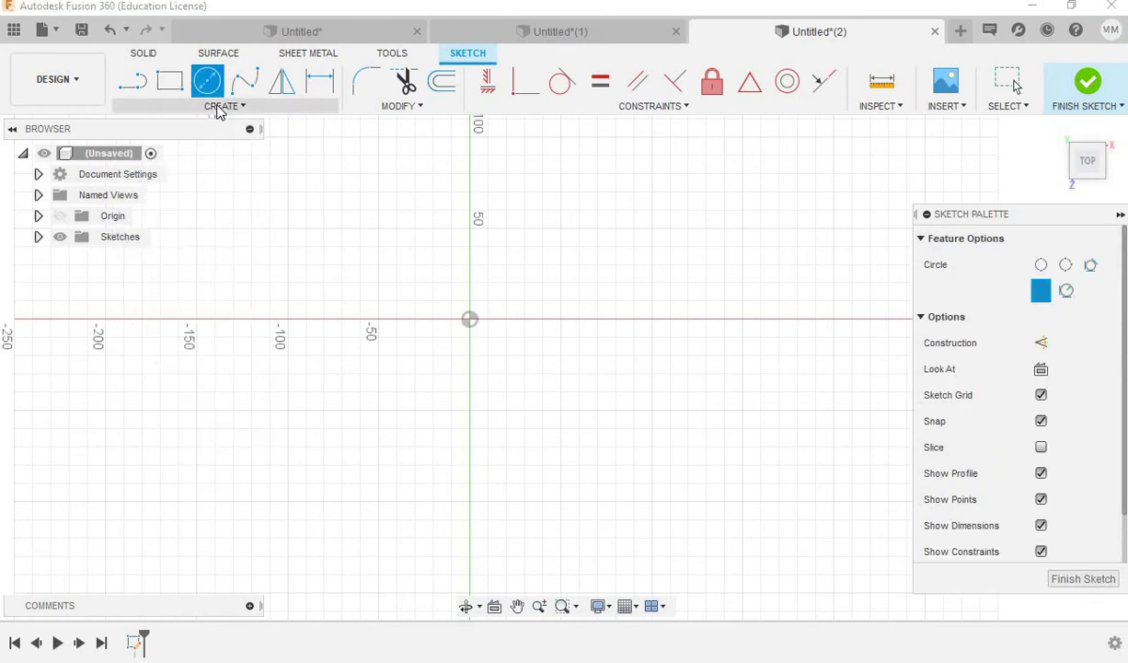
left_click(219, 110)
mouse_move(155, 144)
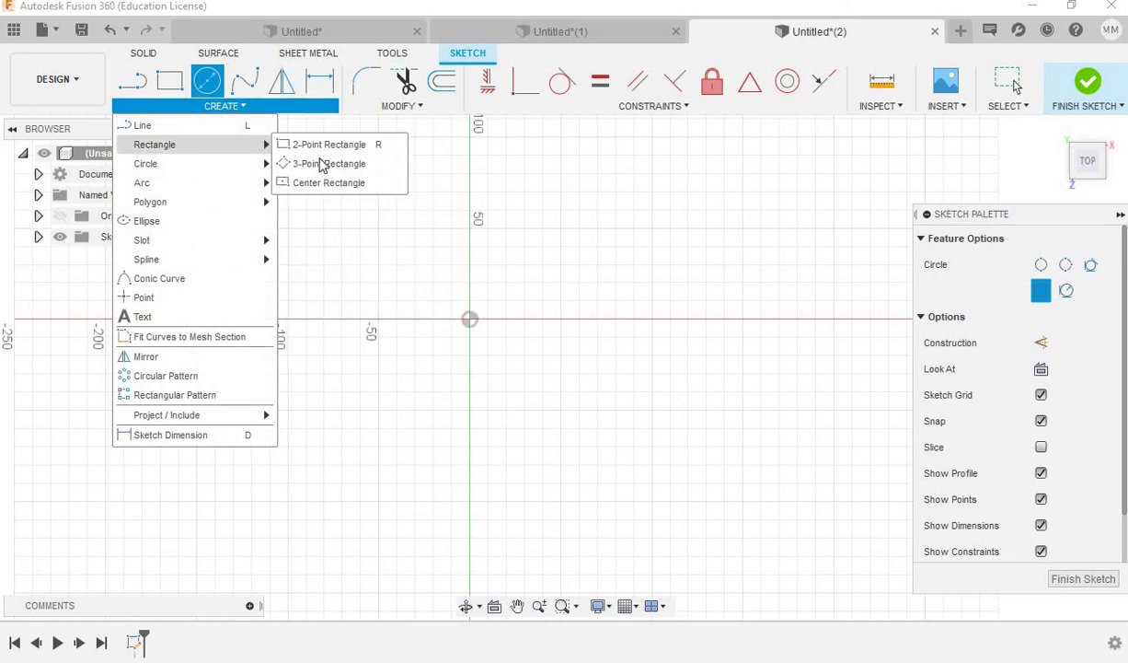
left_click(324, 183)
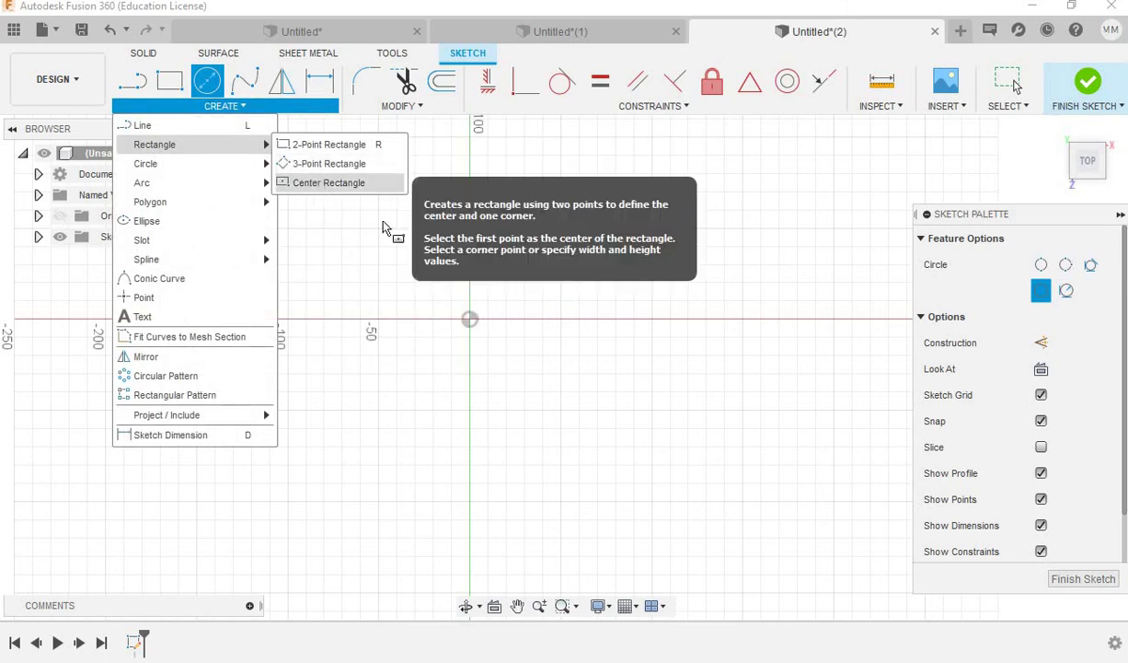
left_click(469, 318)
left_click(579, 428)
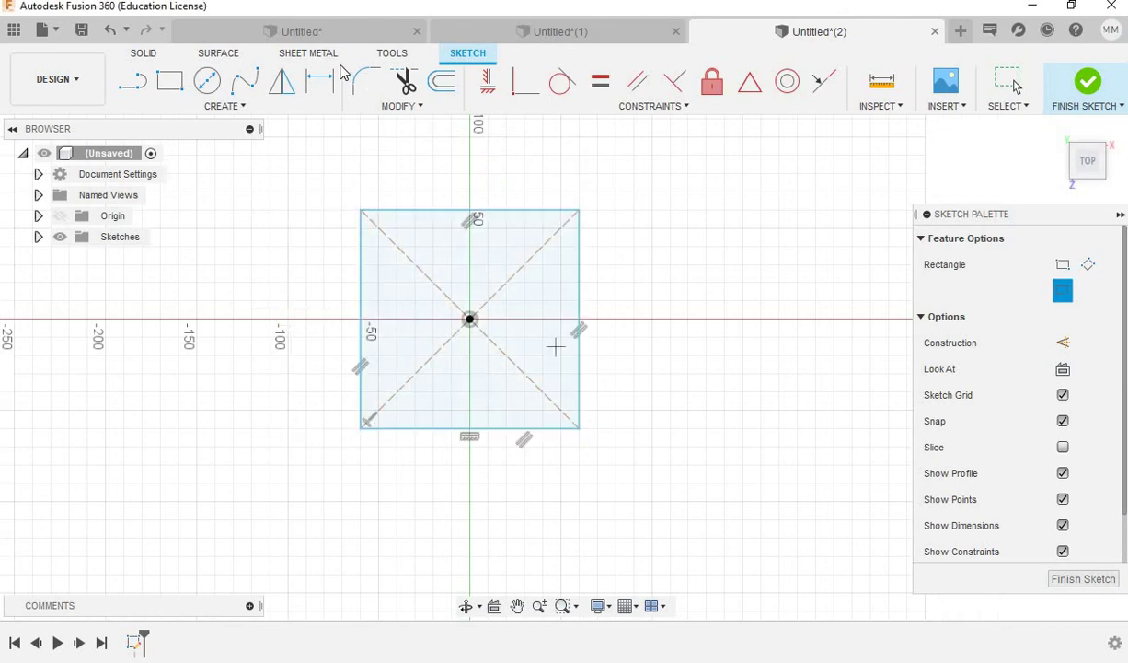
Dimension the rectangle 120 mm wide by 100 mm tall.
left_click(322, 82)
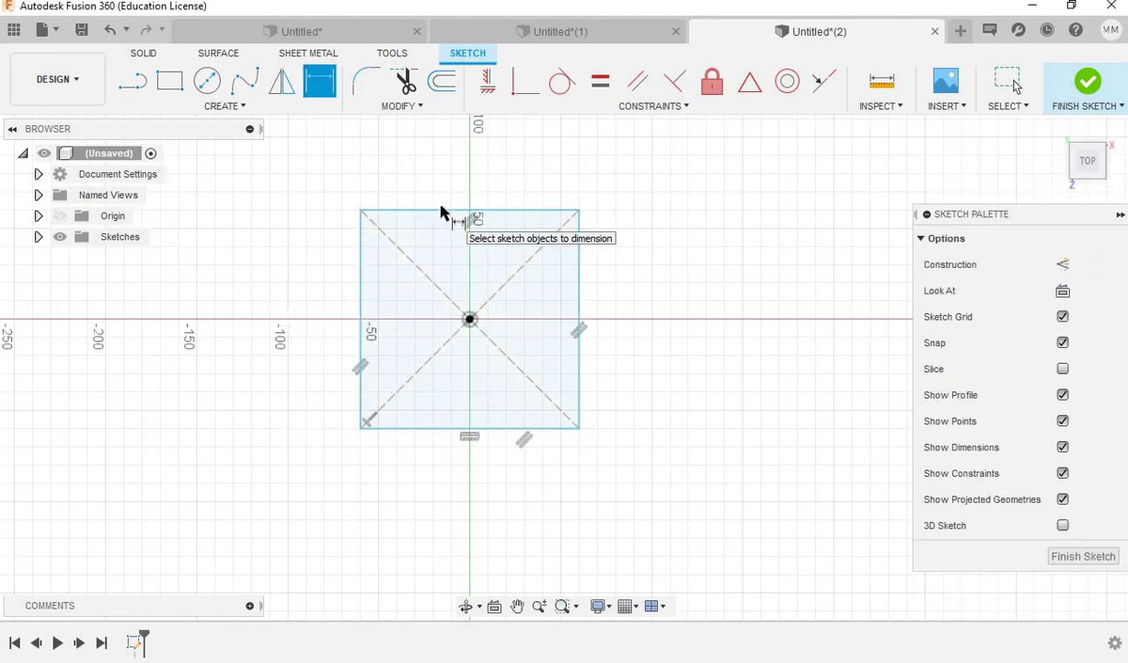
left_click(436, 209)
left_click(436, 177)
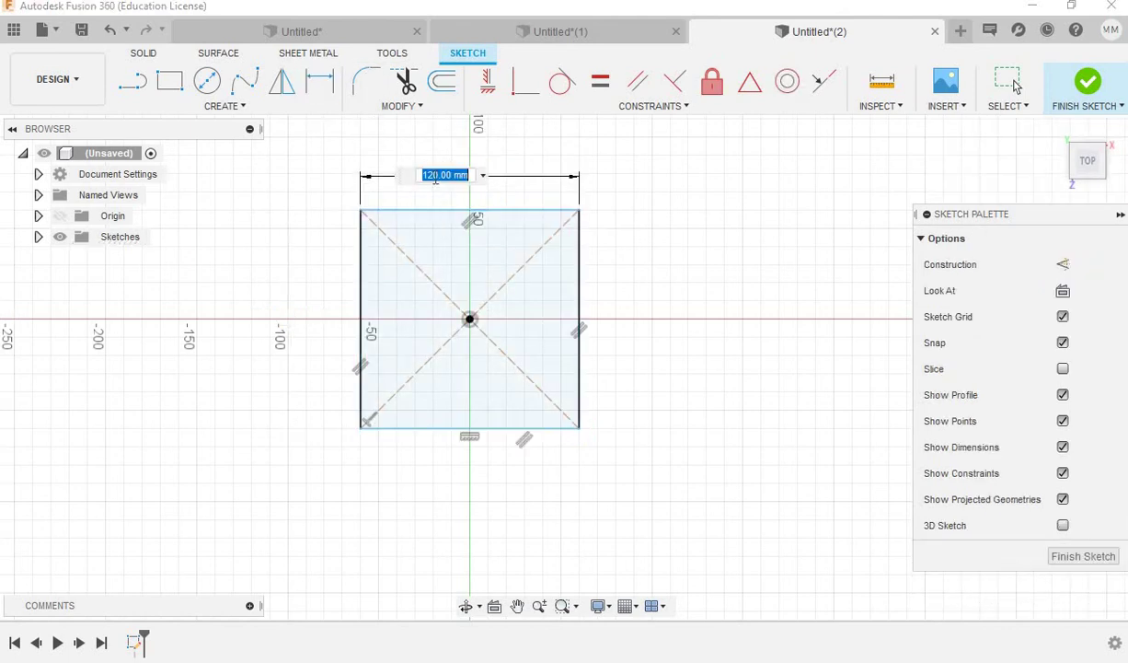
key("Return")
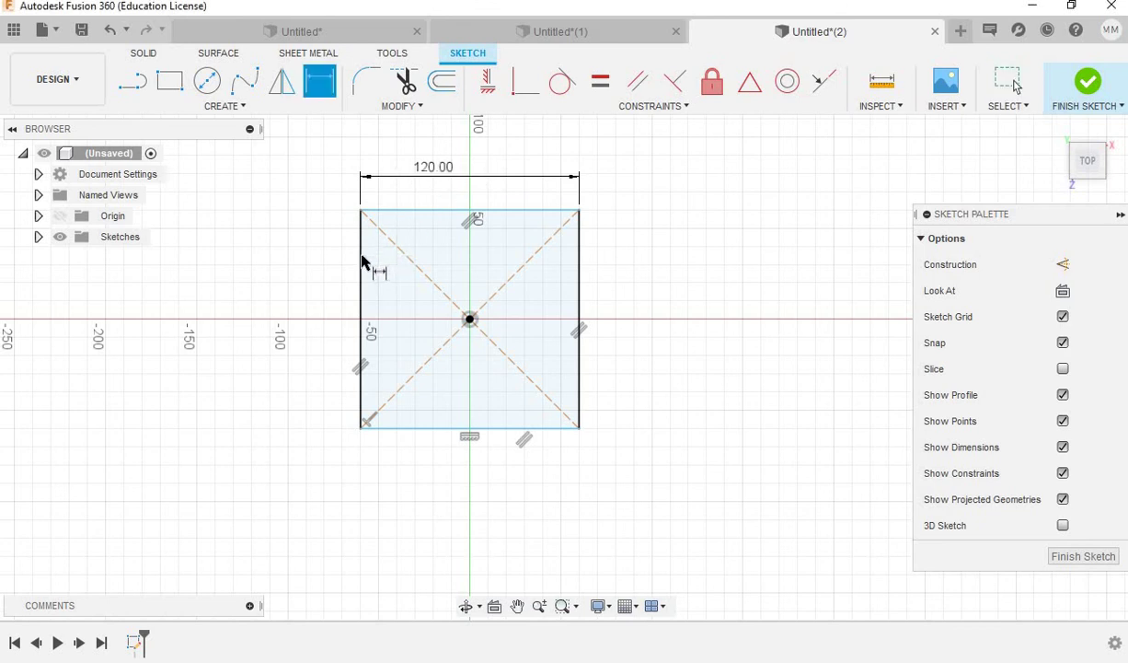
left_click(299, 272)
type("100")
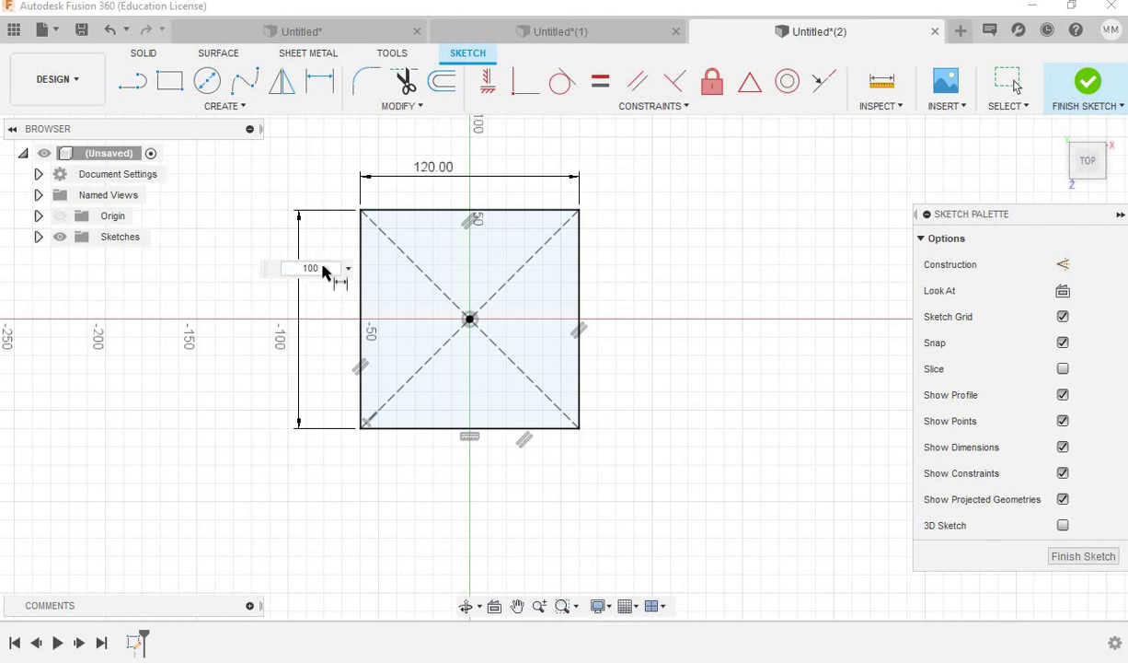
key("Return")
scroll(615, 311, "down", 2)
scroll(724, 307, "up", 2)
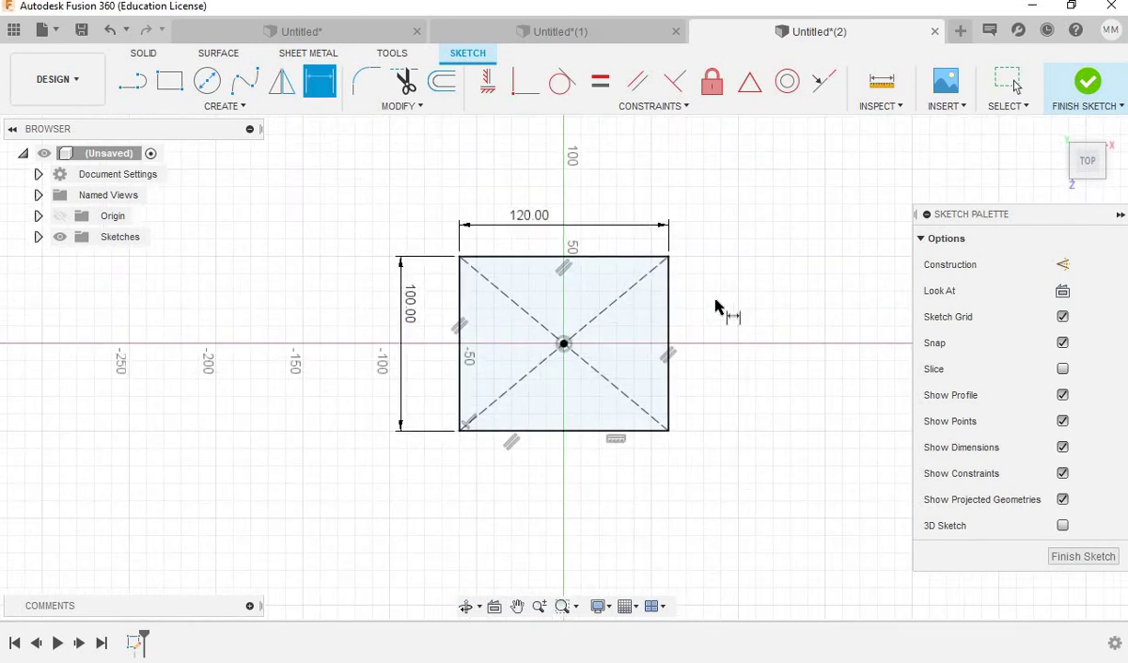
scroll(705, 242, "up", 1)
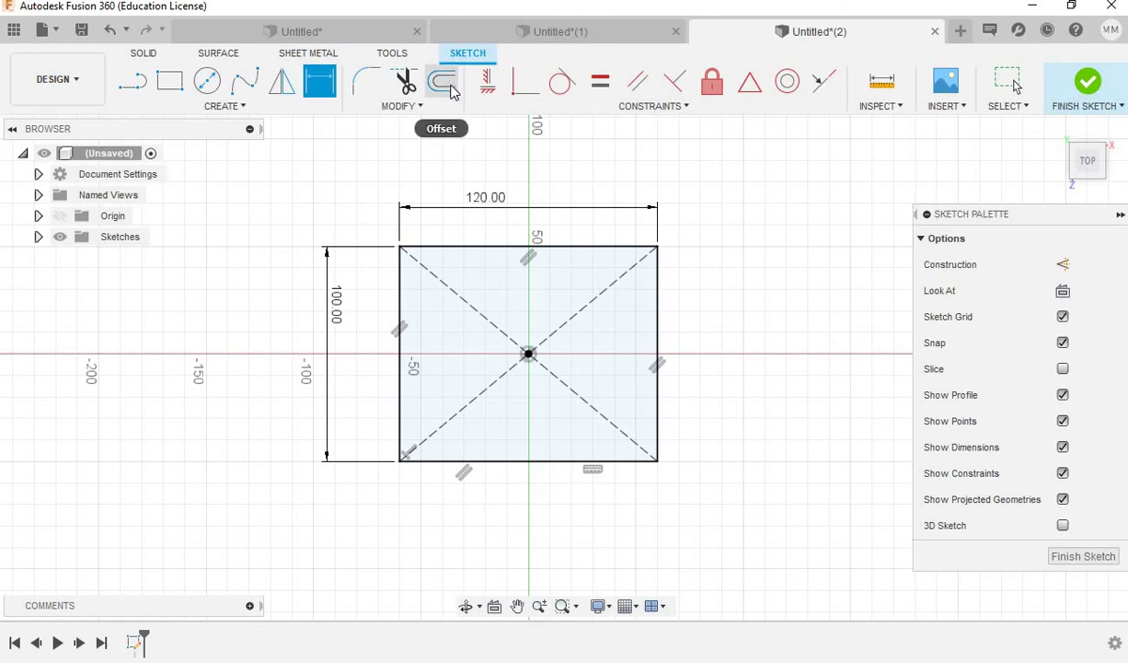
Offset the rectangle outline 6 mm outward to form a second rectangle.
left_click(455, 92)
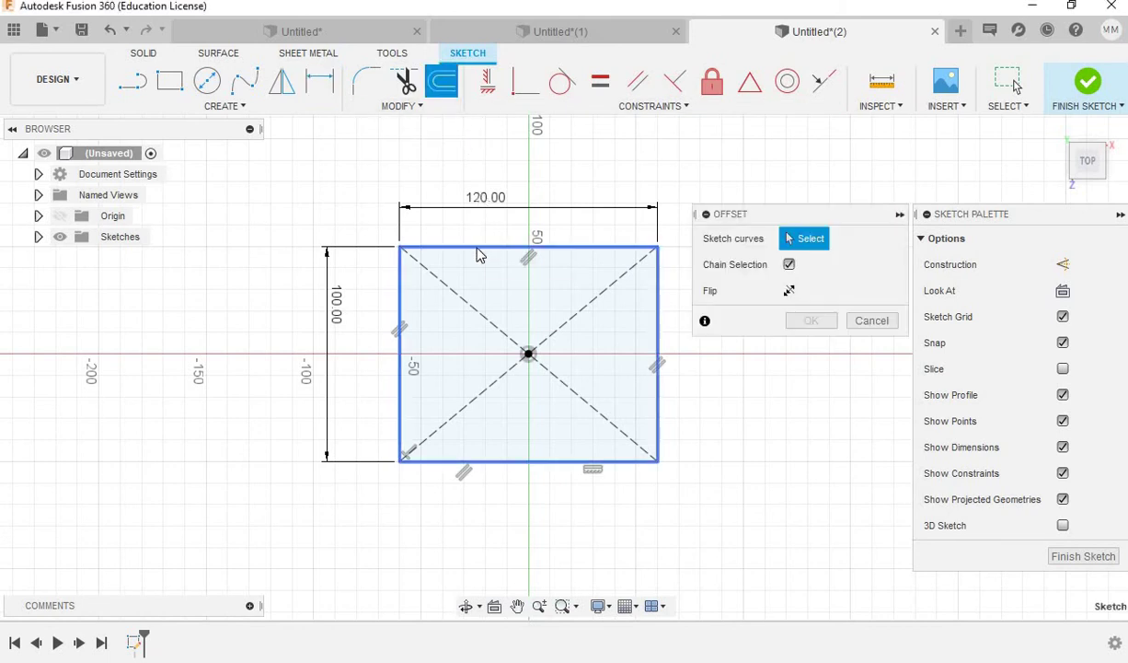
left_click(475, 247)
mouse_move(475, 248)
left_mouse_down()
mouse_move(475, 234)
mouse_move(492, 231)
left_mouse_up()
type("-6")
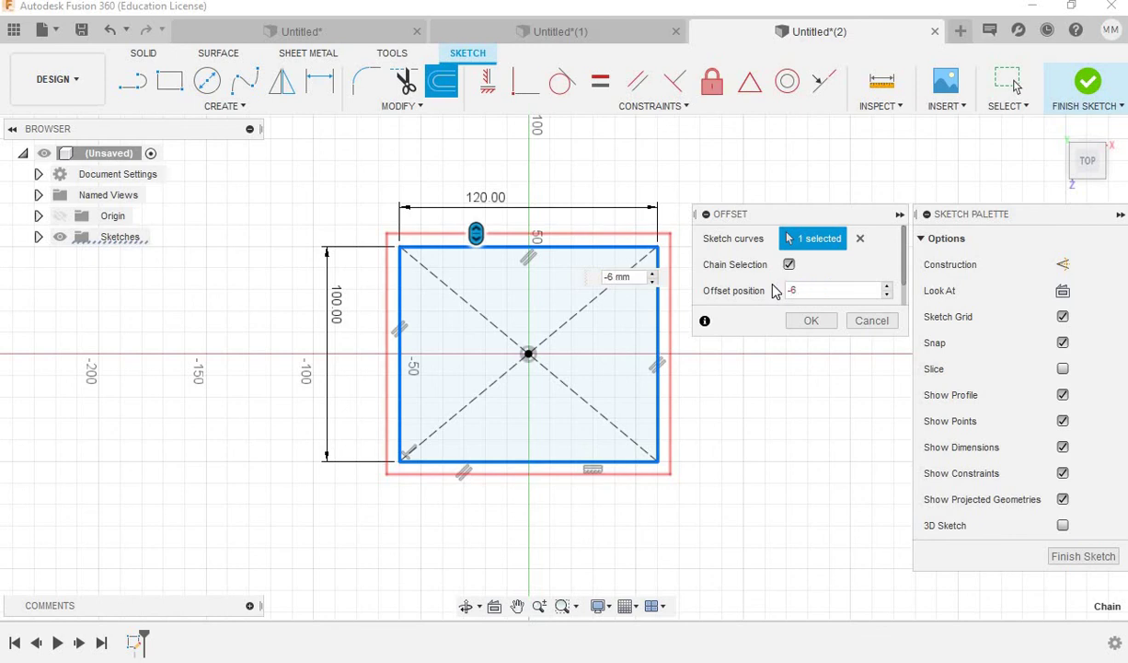
key("Return")
Finish the sketch, leaving a frame-shaped profile between the rectangles.
scroll(773, 290, "down", 3)
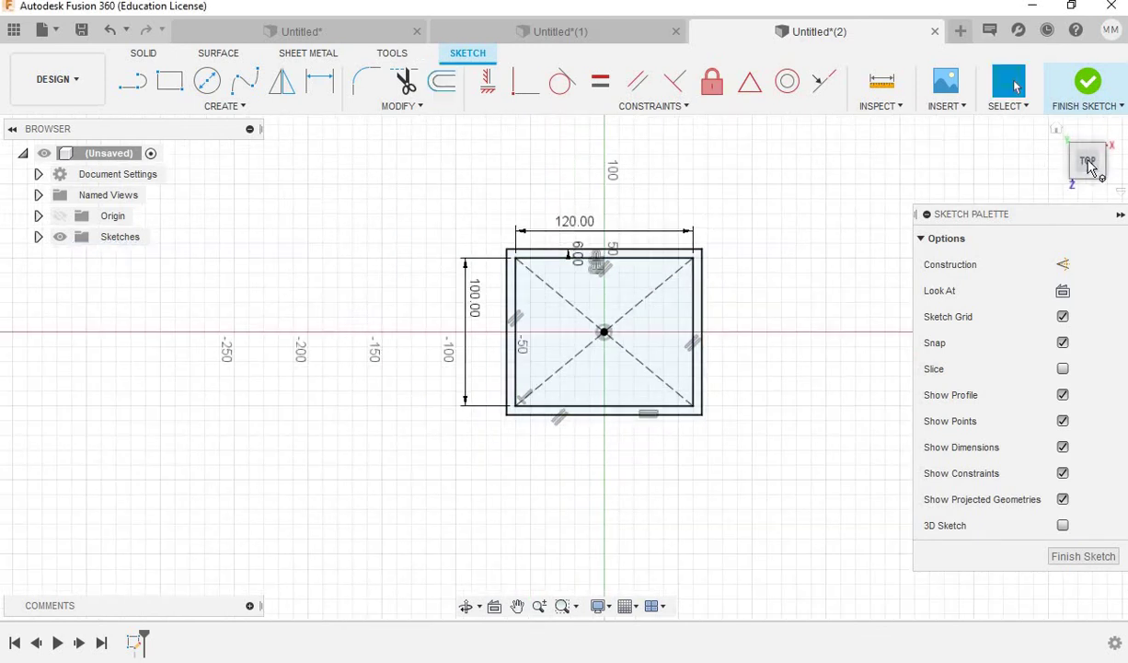
middle_click_drag(567, 366, 714, 306, "shift")
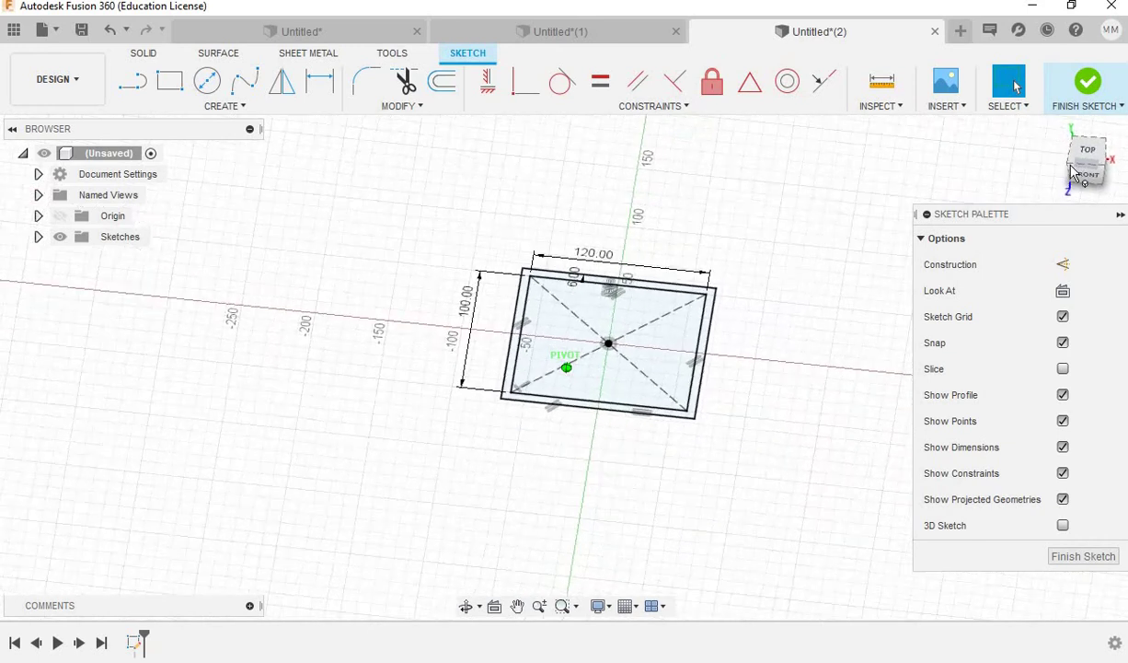
scroll(714, 311, "up", 2)
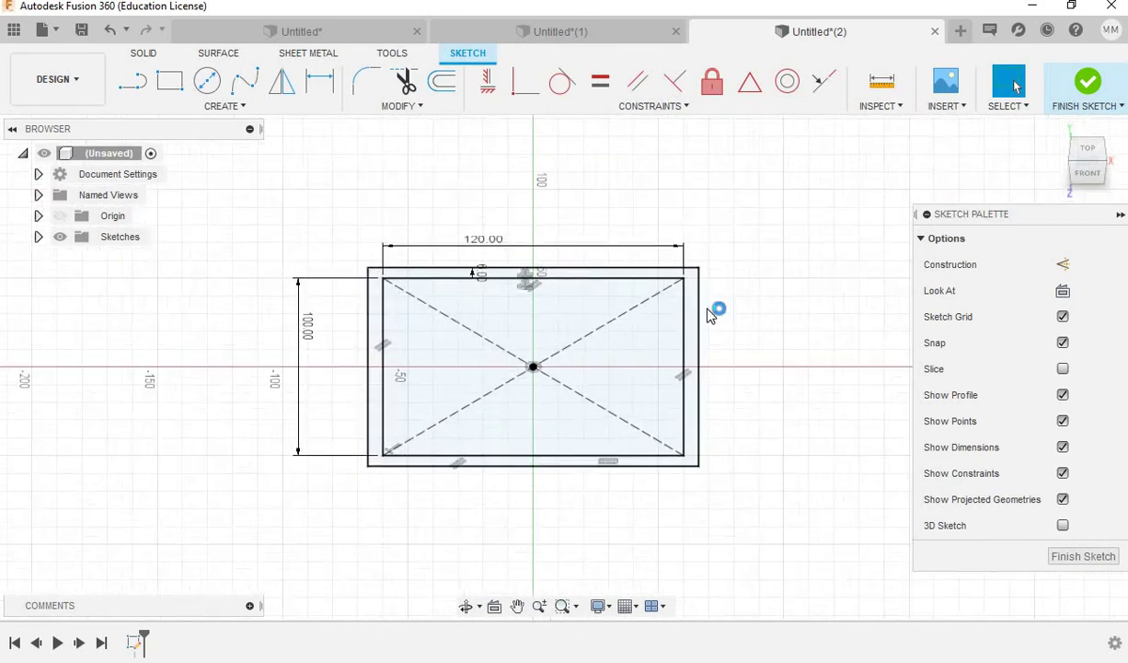
scroll(713, 308, "down", 3)
scroll(686, 388, "up", 3)
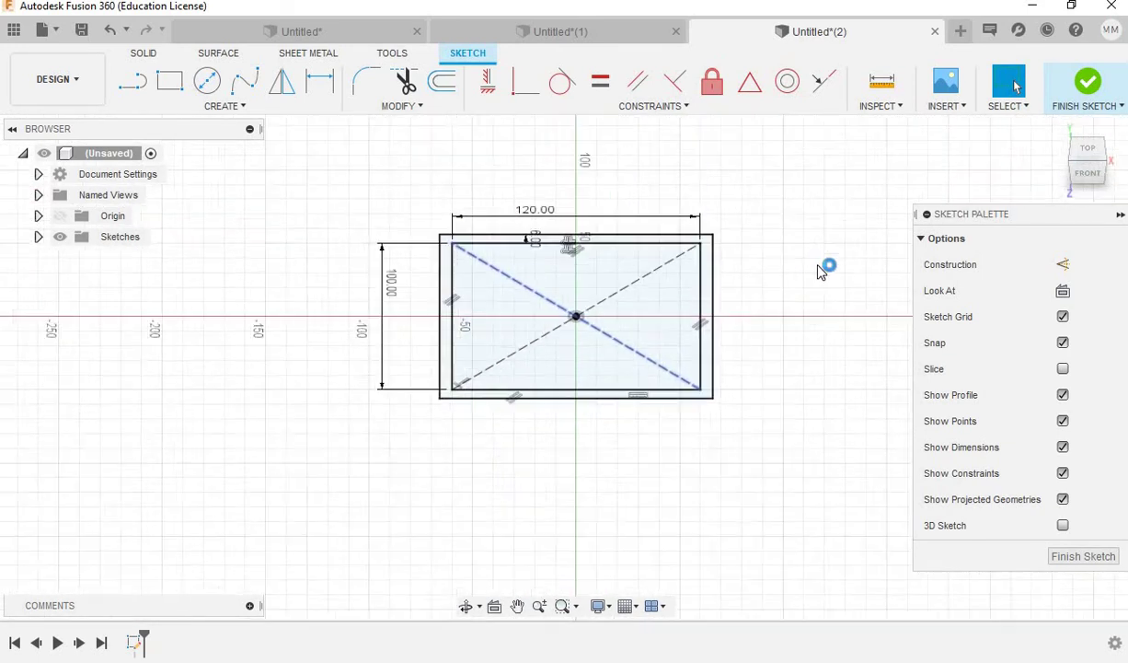
left_click(1088, 85)
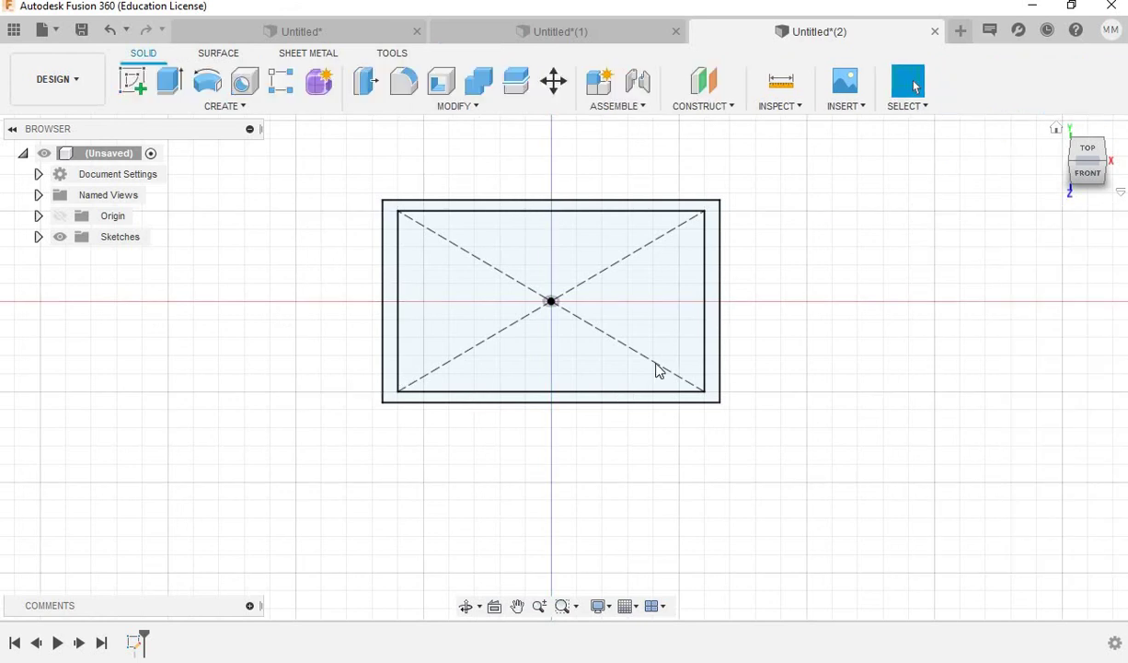
Extrude the frame profile between the rectangles 90 mm tall as a new body.
scroll(657, 370, "down", 1)
scroll(686, 292, "up", 2)
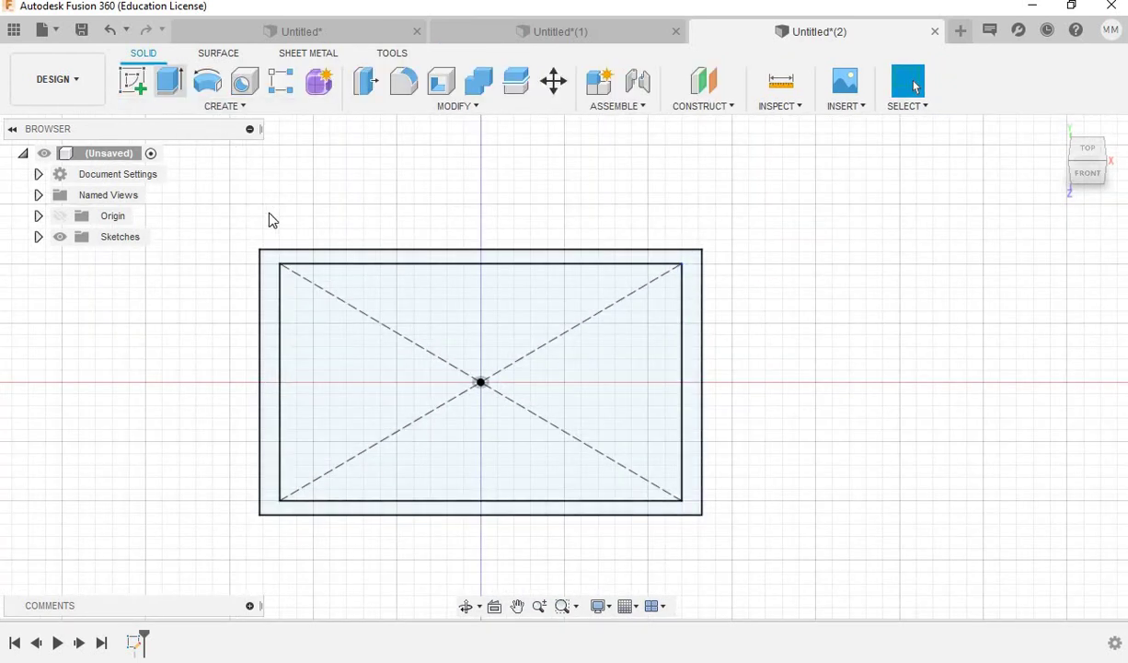
key("e")
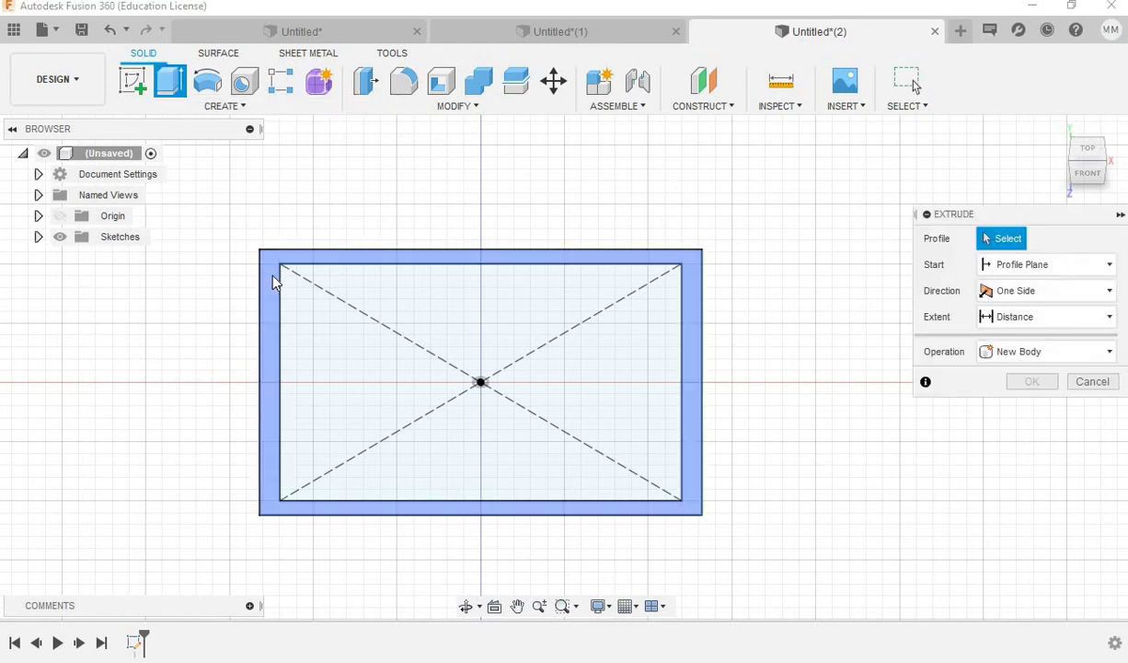
left_click(273, 282)
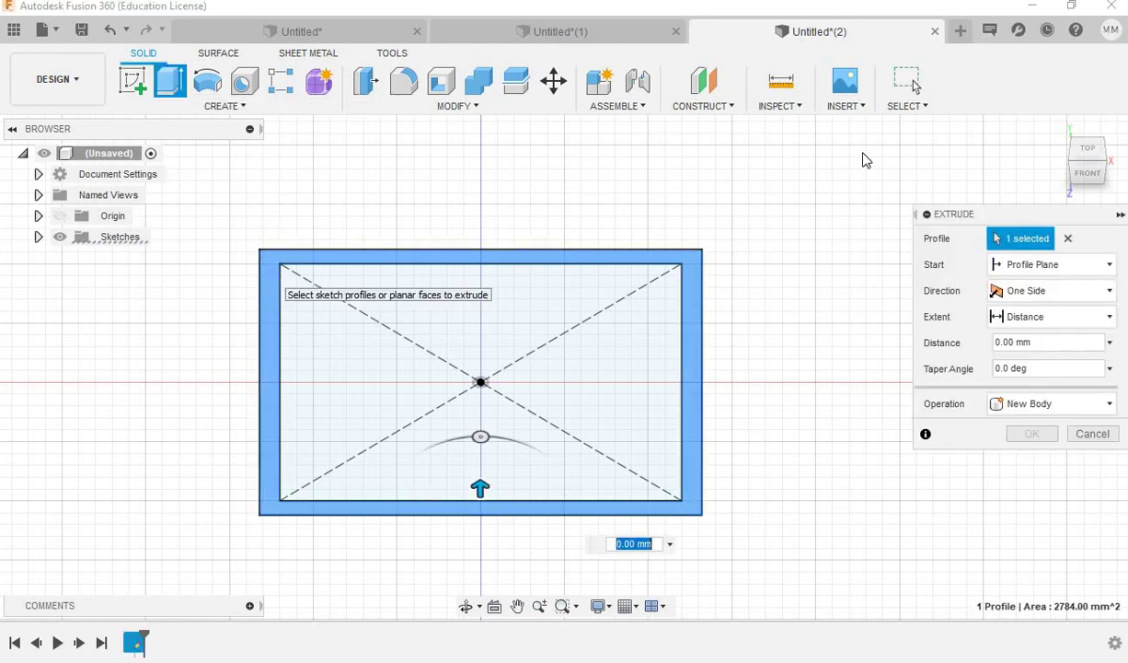
left_click(1085, 173)
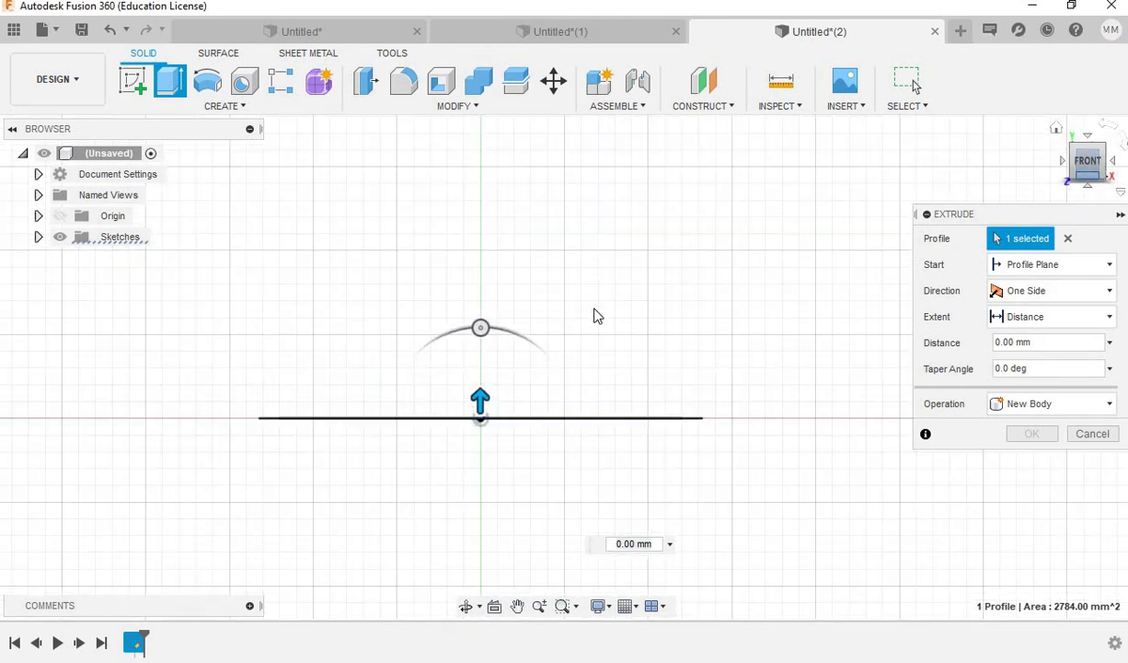
scroll(732, 355, "down", 3)
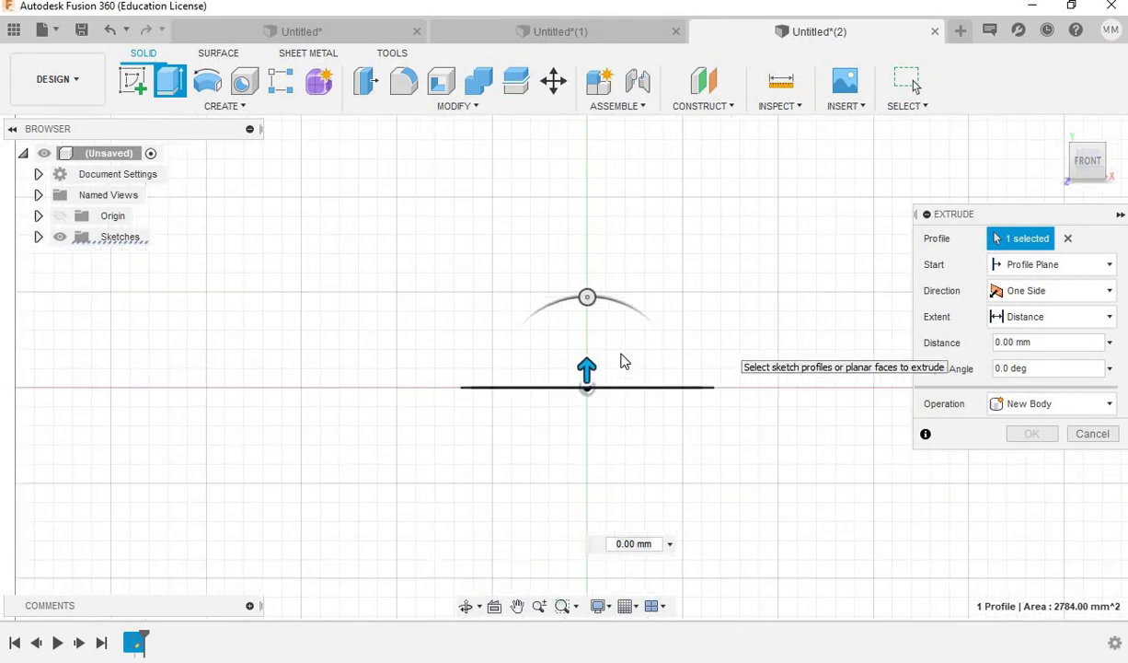
scroll(621, 361, "up", 2)
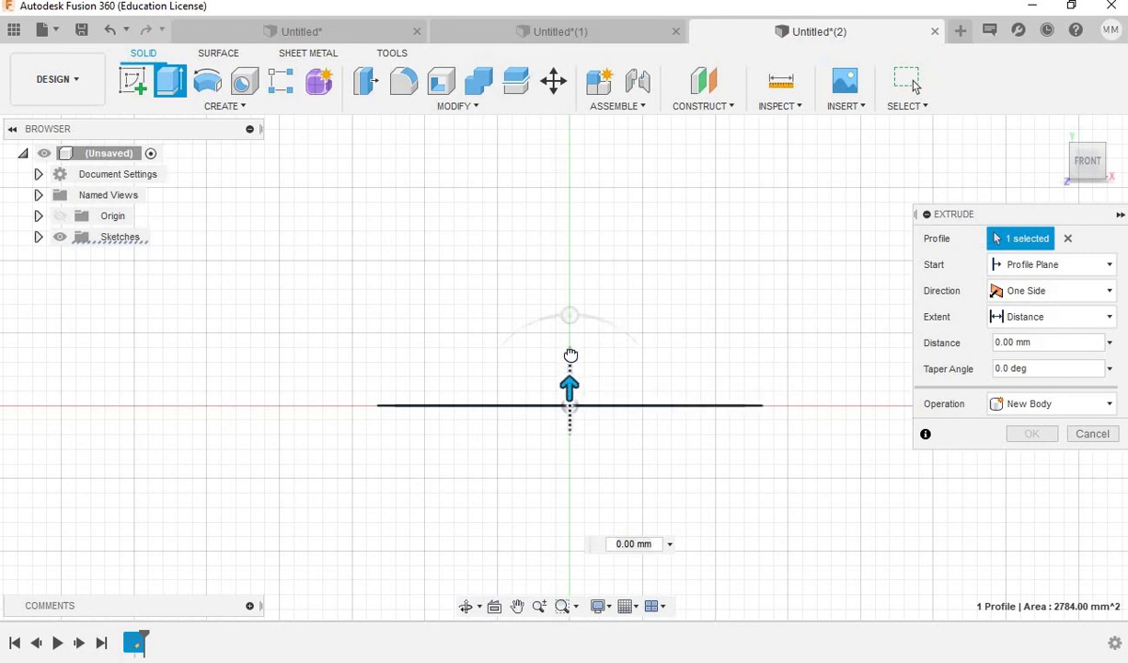
left_click_drag(566, 251, 570, 140)
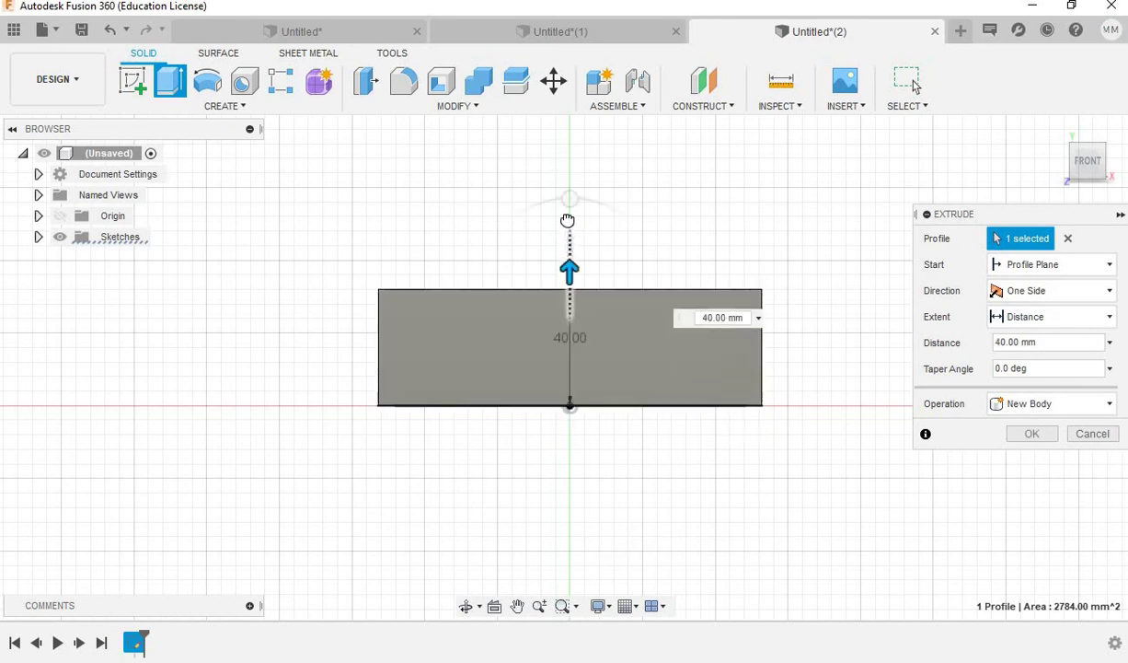
scroll(527, 377, "down", 3)
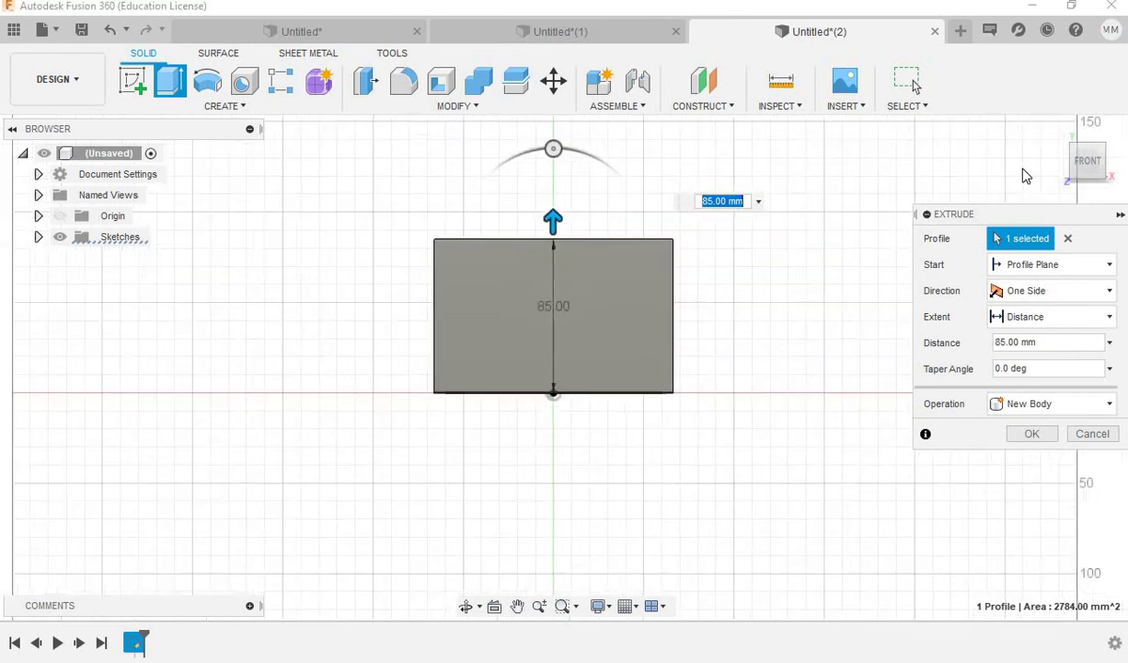
left_click_drag(1083, 157, 1067, 189)
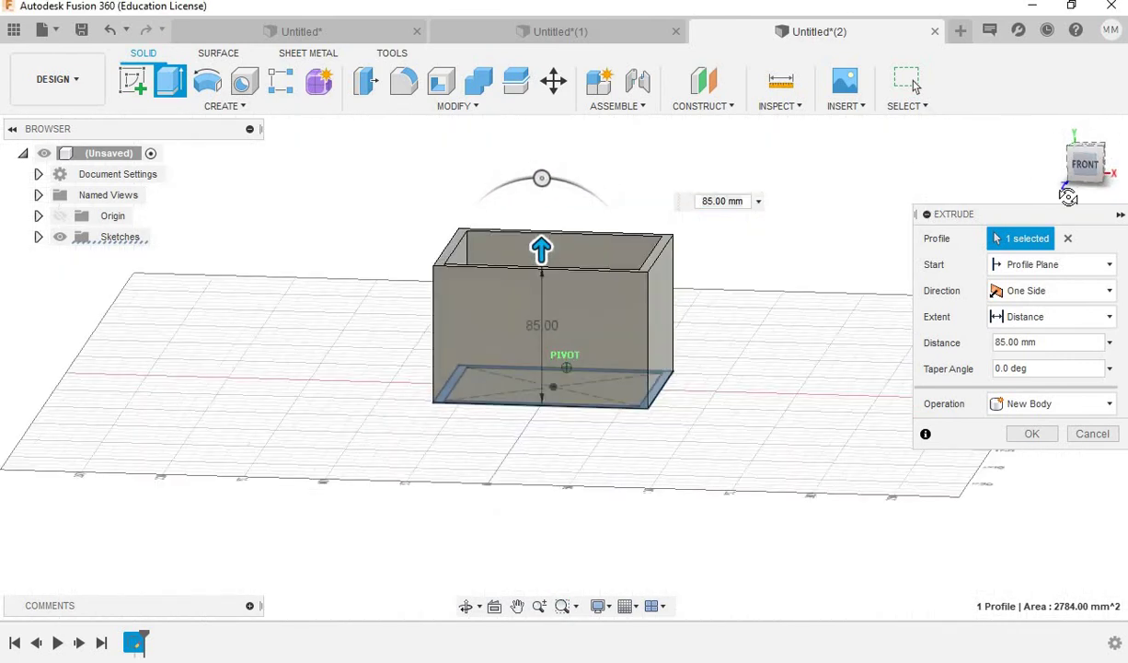
scroll(567, 311, "up", 3)
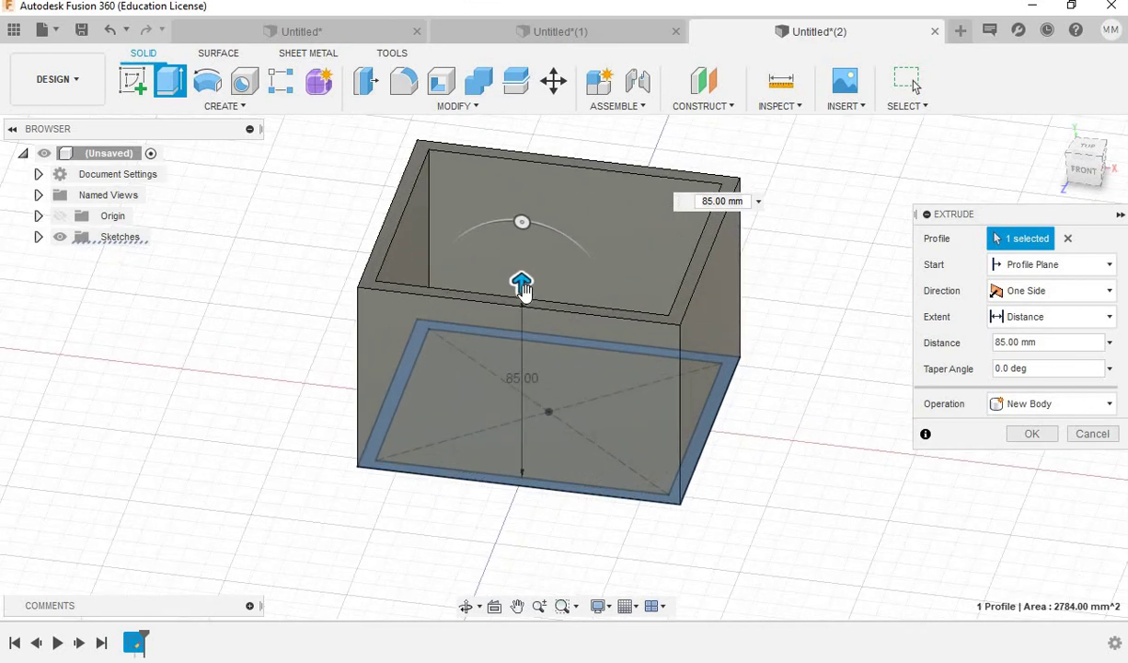
left_click_drag(521, 282, 521, 271)
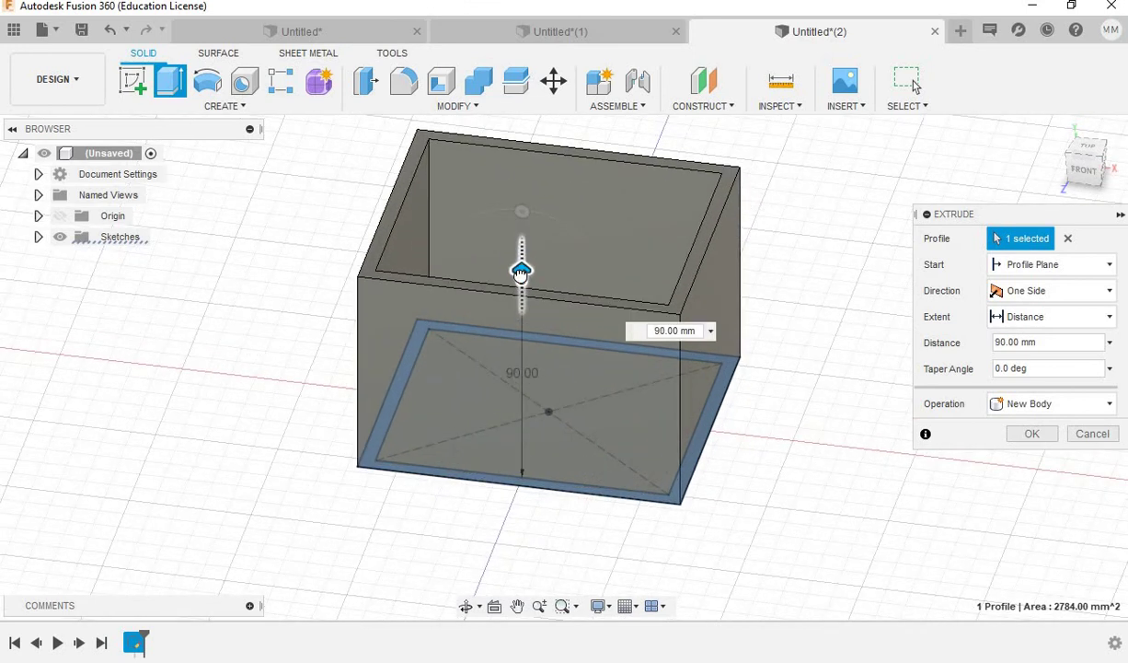
Give the extrusion walls a 10° taper and check them from the back view.
left_click(518, 212)
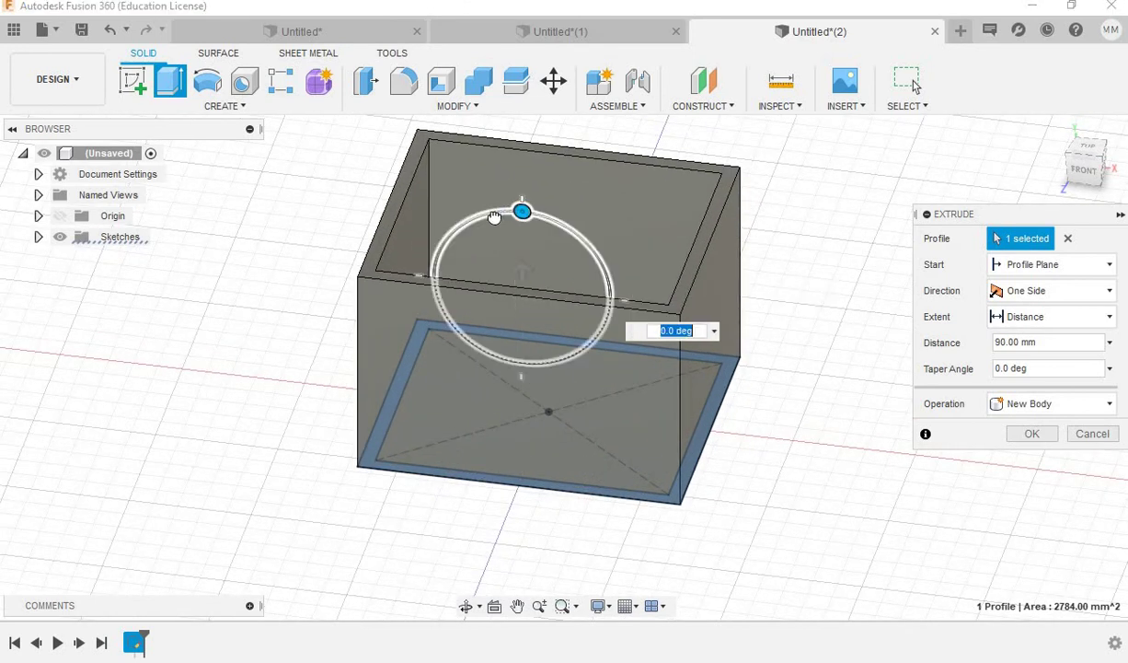
left_click_drag(495, 217, 529, 215)
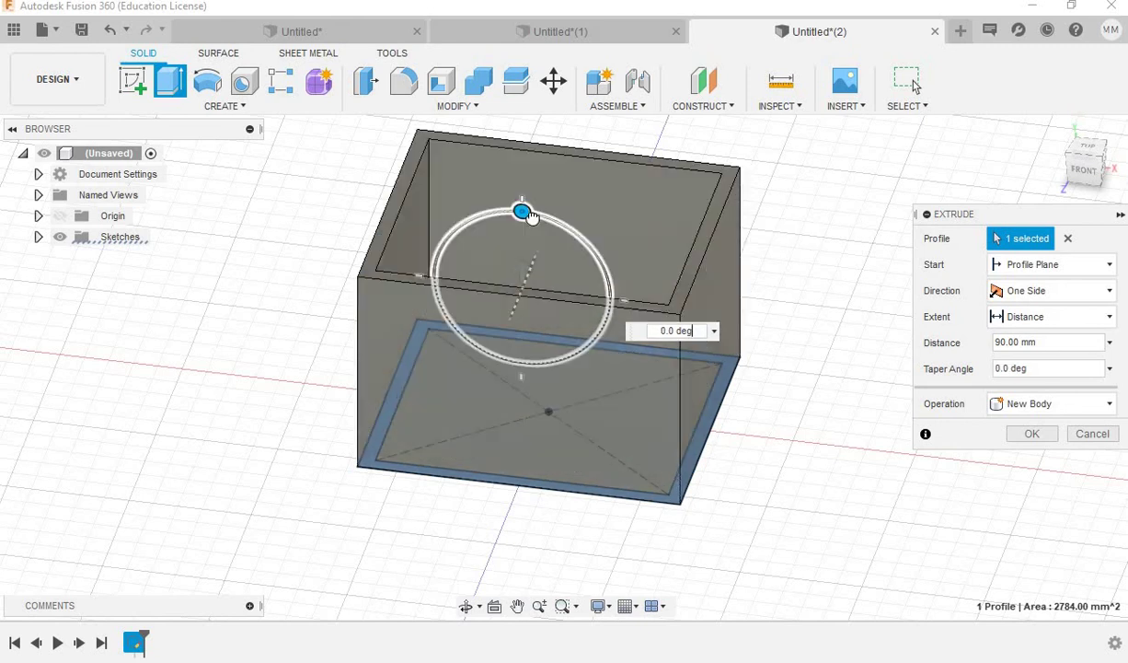
left_click_drag(529, 215, 521, 215)
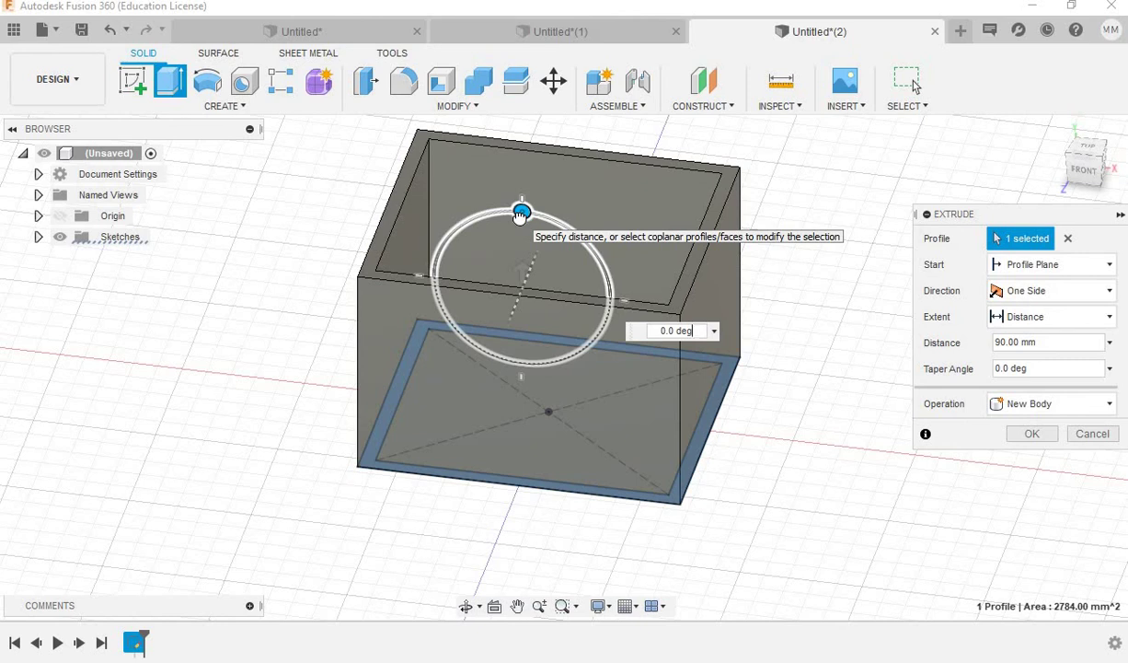
left_click_drag(519, 212, 537, 215)
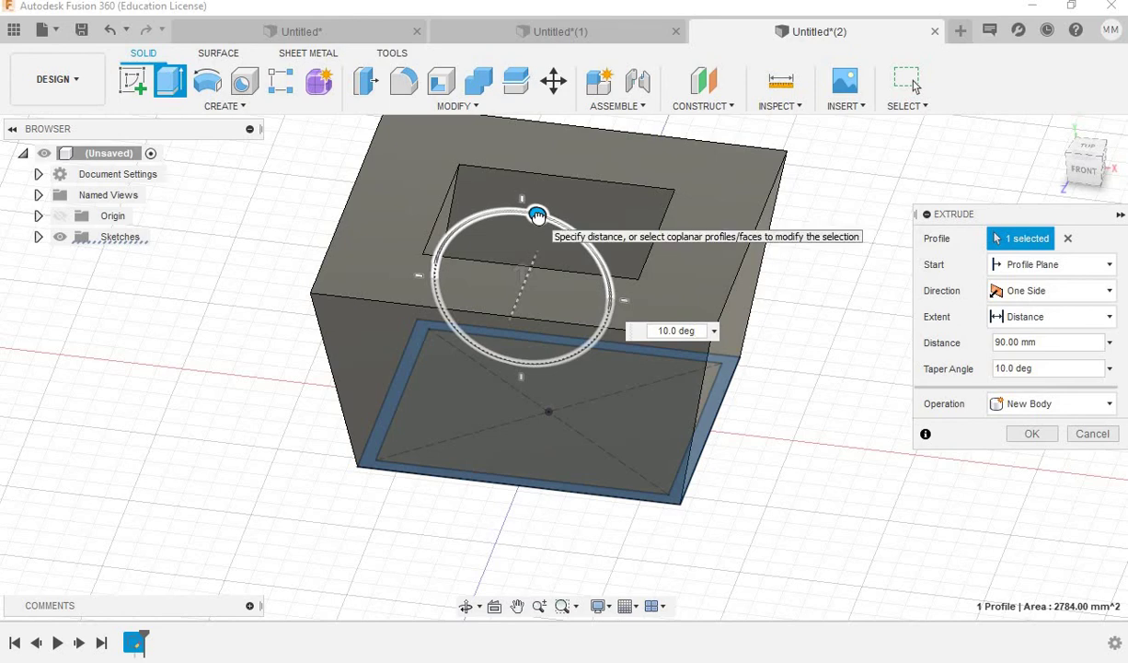
middle_click_drag(640, 385, 636, 293, "shift")
scroll(625, 267, "down", 3)
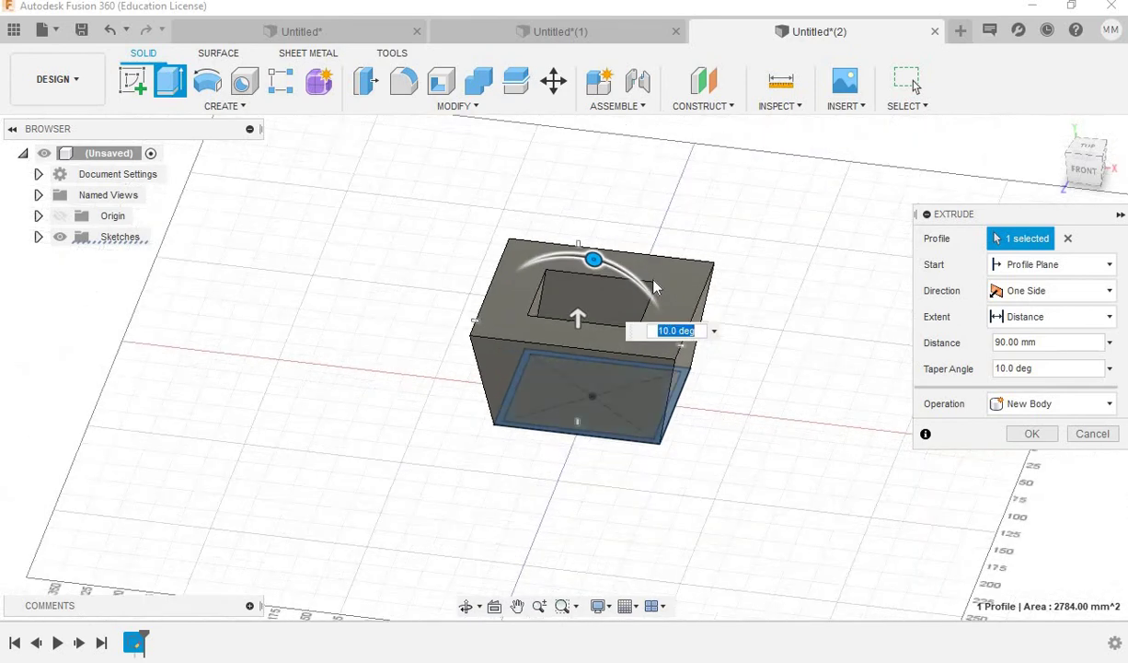
scroll(625, 267, "up", 3)
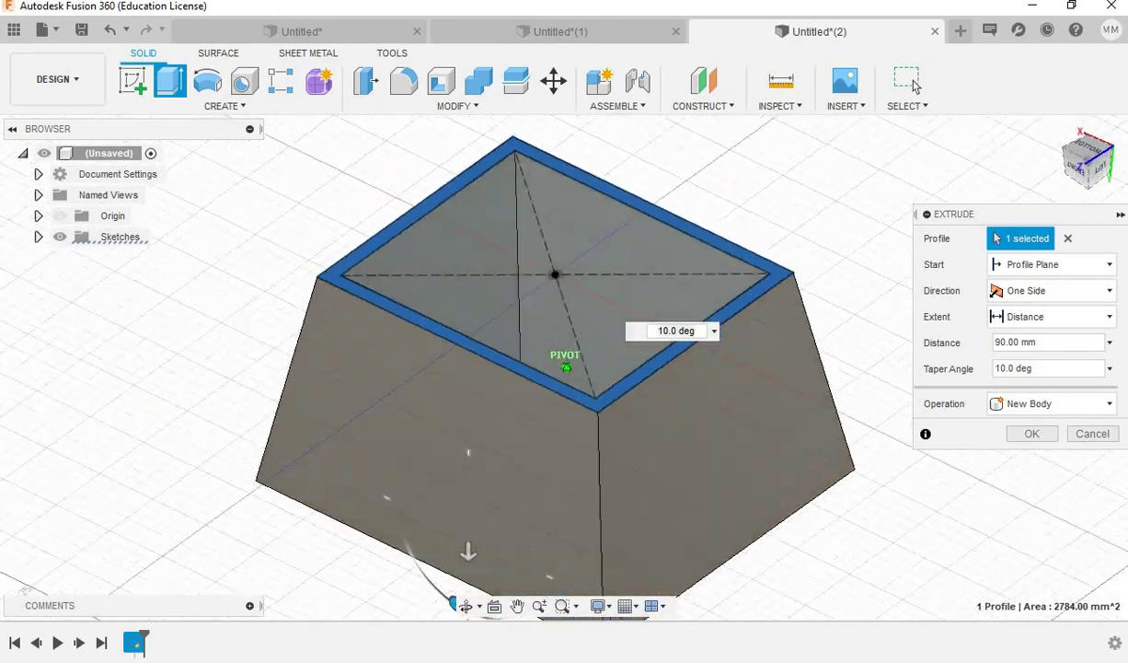
mouse_move(448, 471)
middle_mouse_down("shift")
mouse_move(451, 534)
mouse_move(469, 184)
middle_mouse_up("shift")
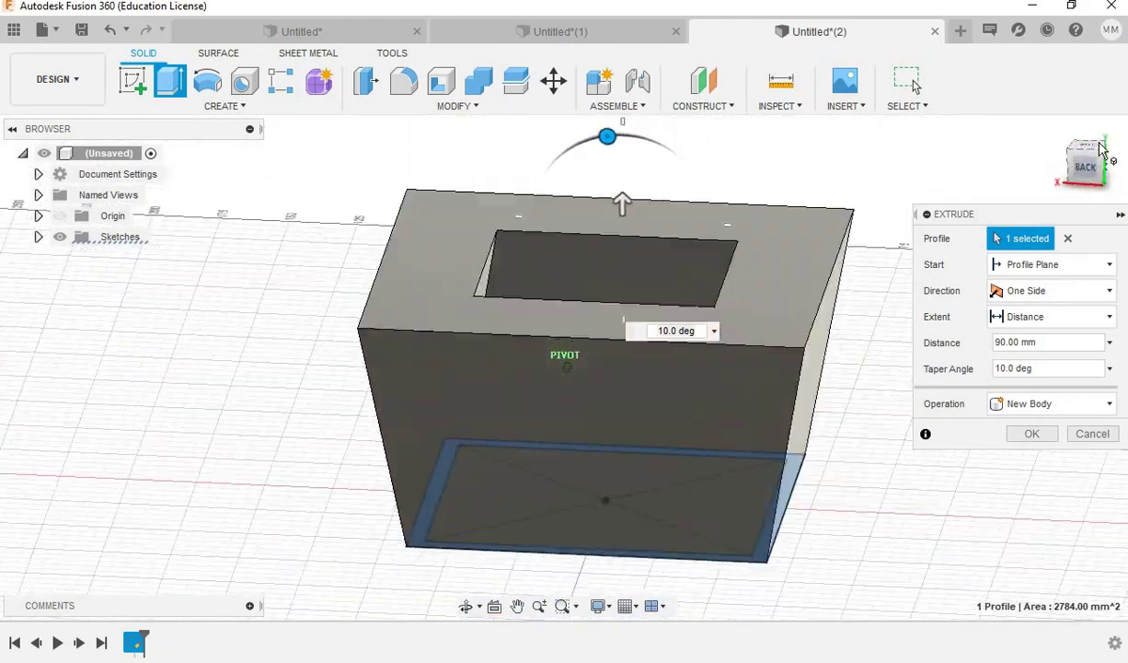
left_click(1087, 168)
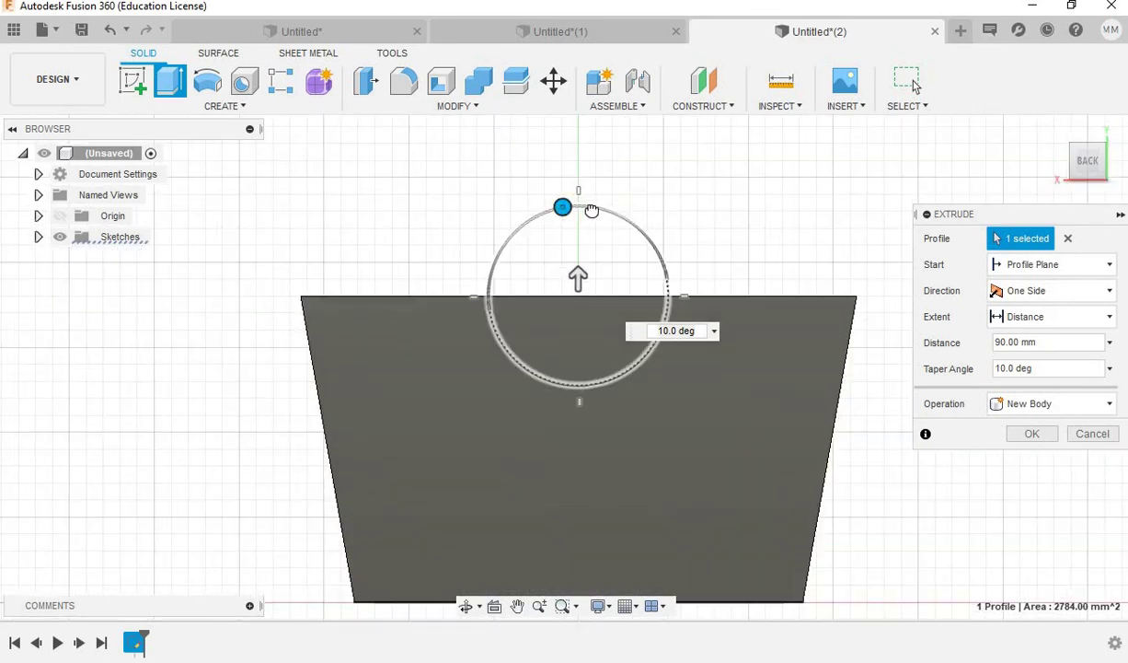
Try wall taper angles of 0° and 10°, settling on 5°.
left_click_drag(591, 210, 562, 208)
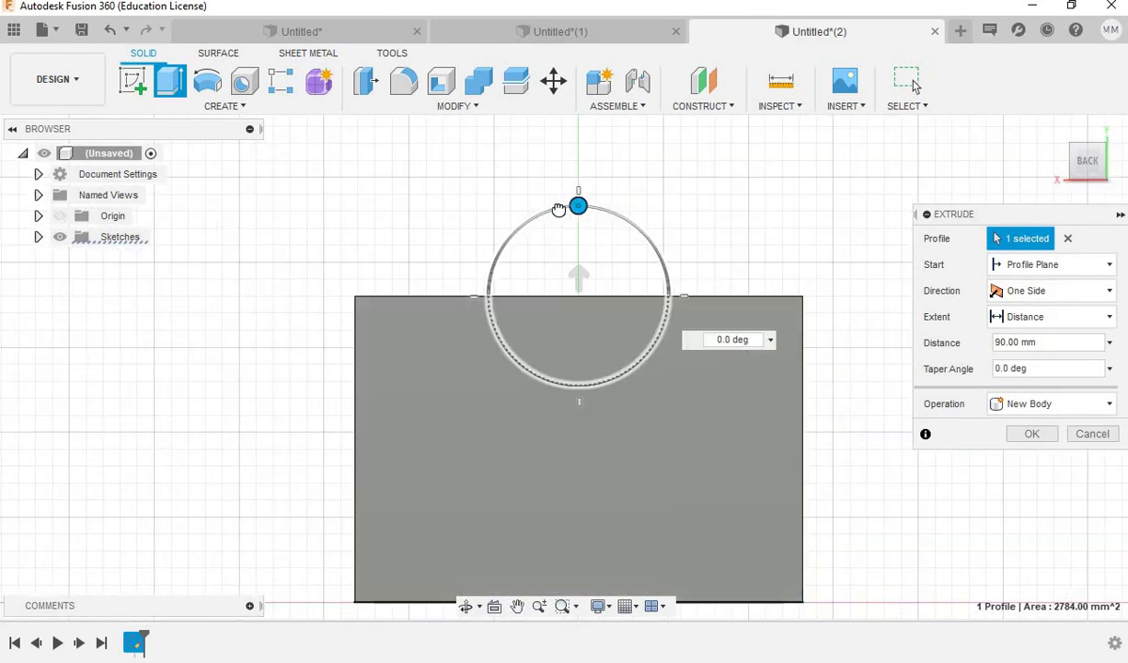
left_click(1087, 162)
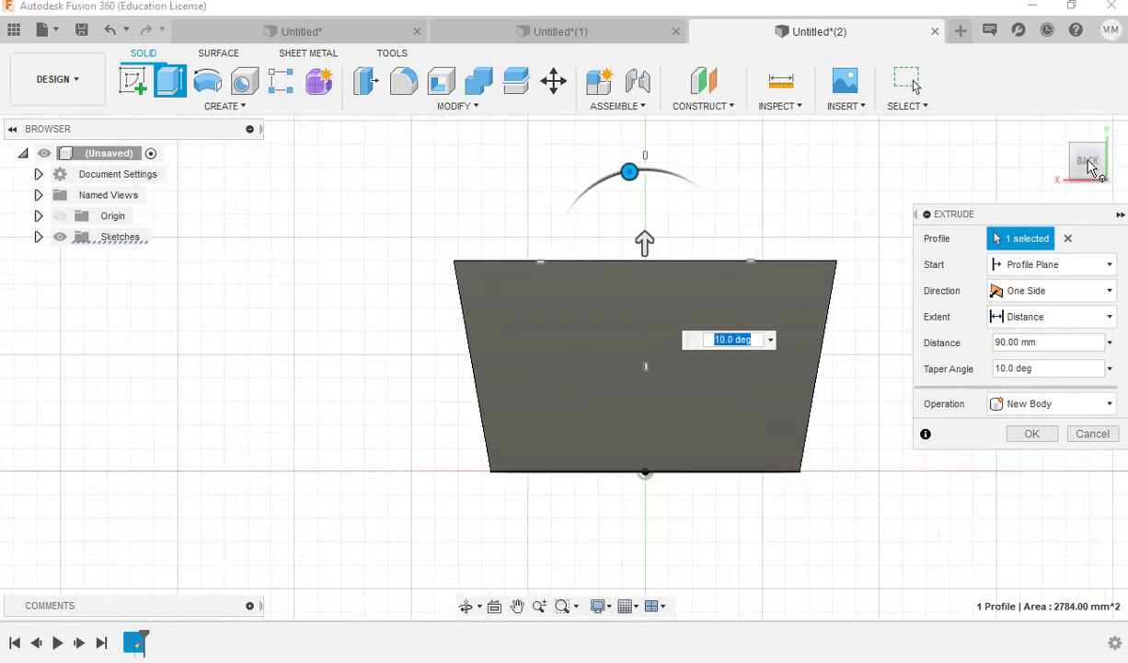
mouse_move(1061, 168)
left_mouse_down()
mouse_move(1072, 184)
mouse_move(1088, 162)
left_mouse_up()
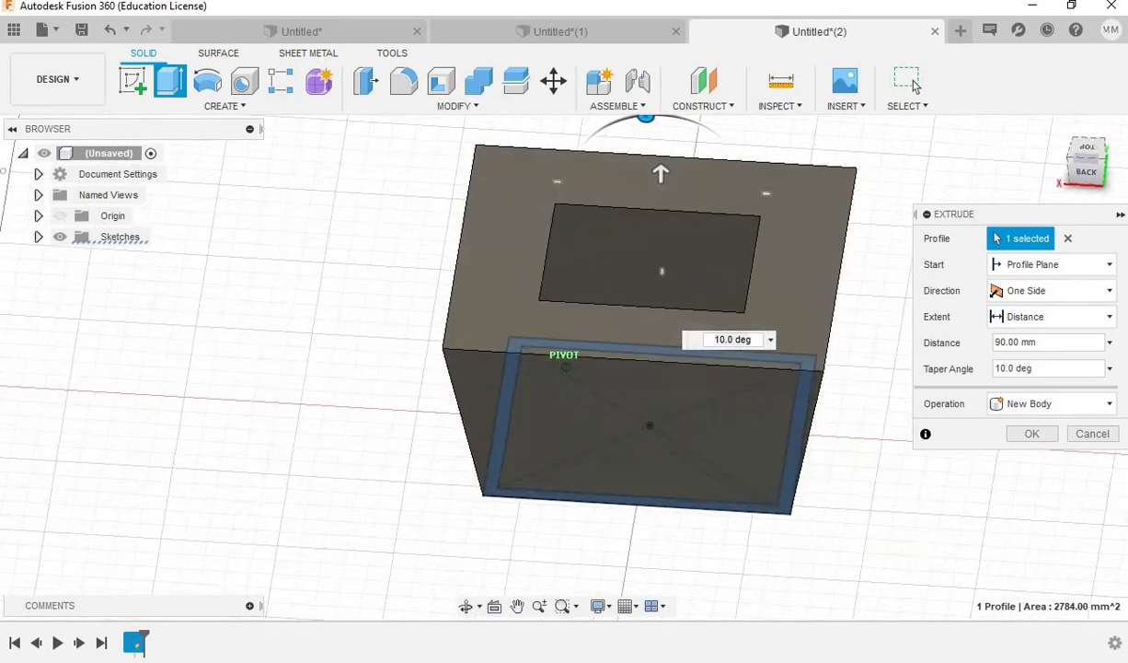
left_click_drag(1086, 163, 1005, 175)
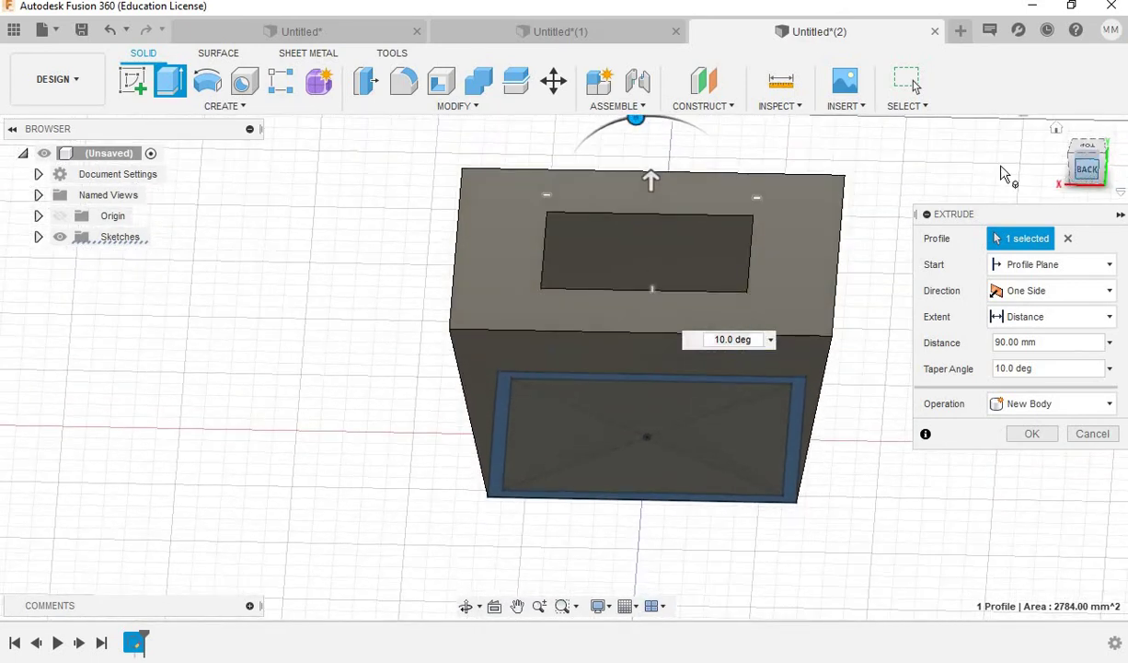
scroll(598, 156, "down", 3)
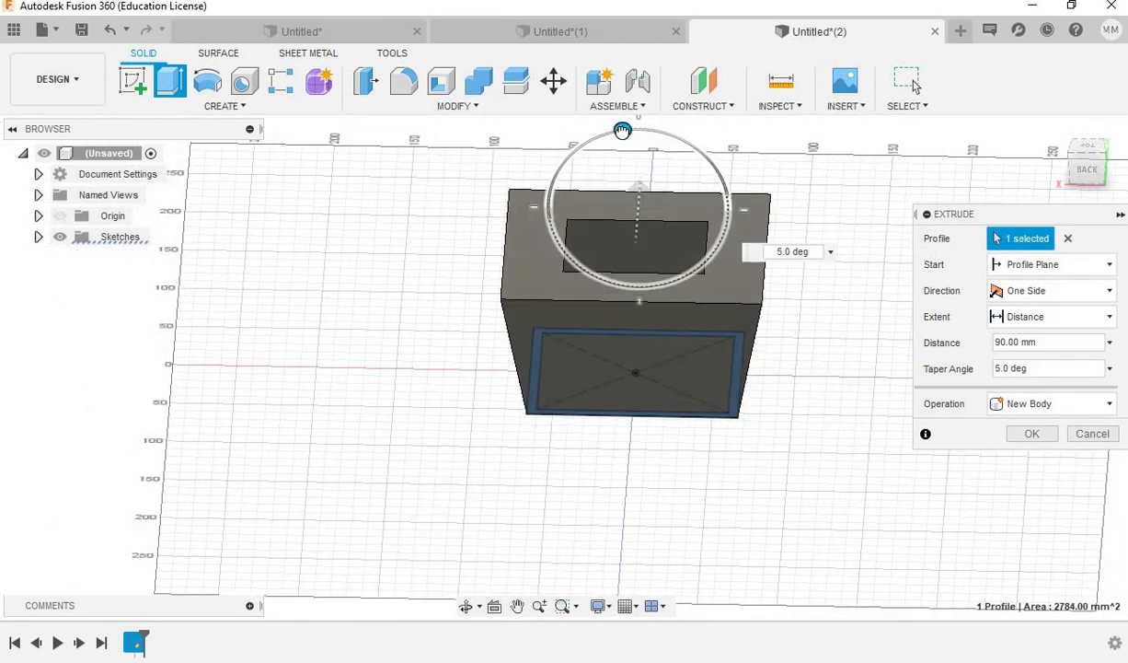
left_click_drag(609, 138, 638, 131)
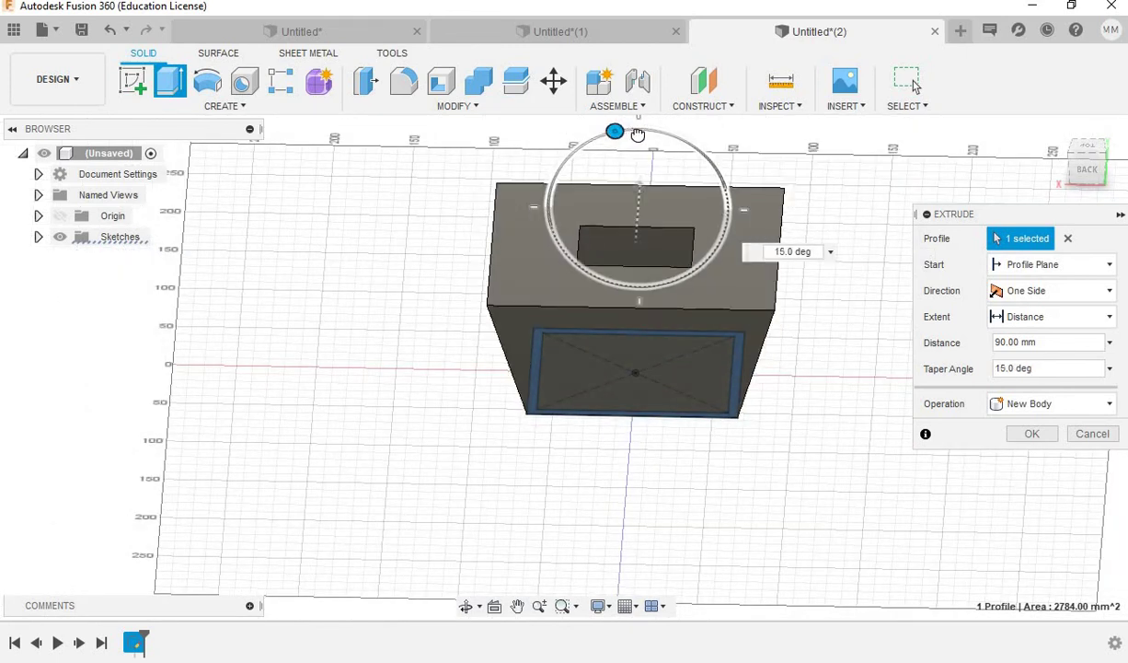
left_click_drag(639, 132, 623, 134)
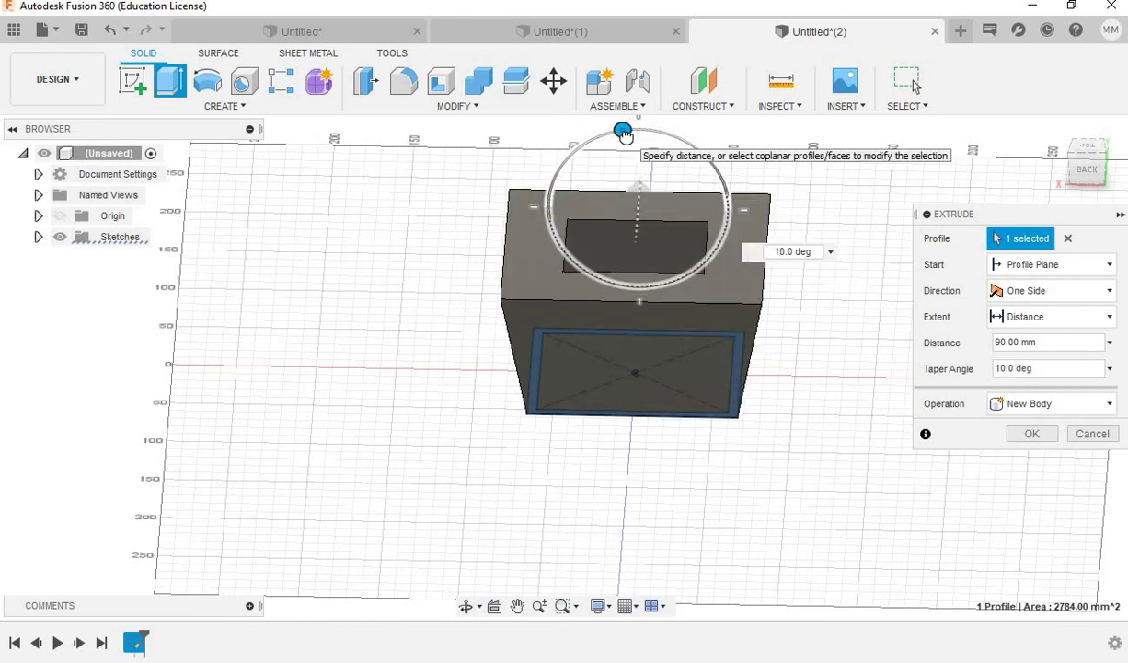
left_click_drag(623, 134, 630, 134)
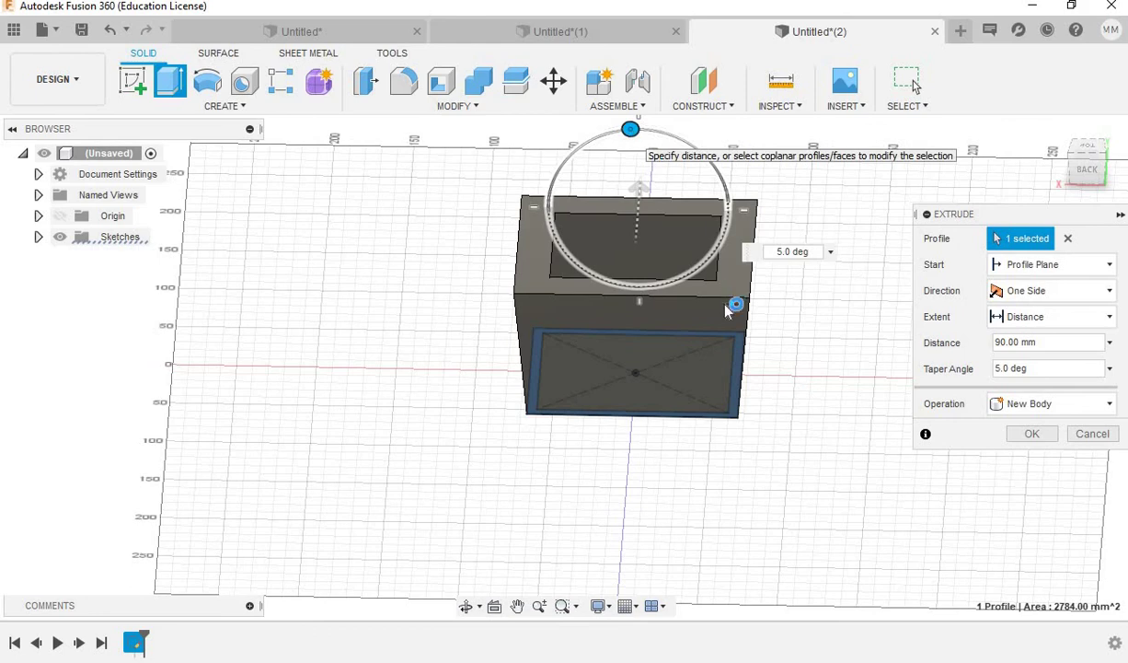
scroll(695, 233, "up", 3)
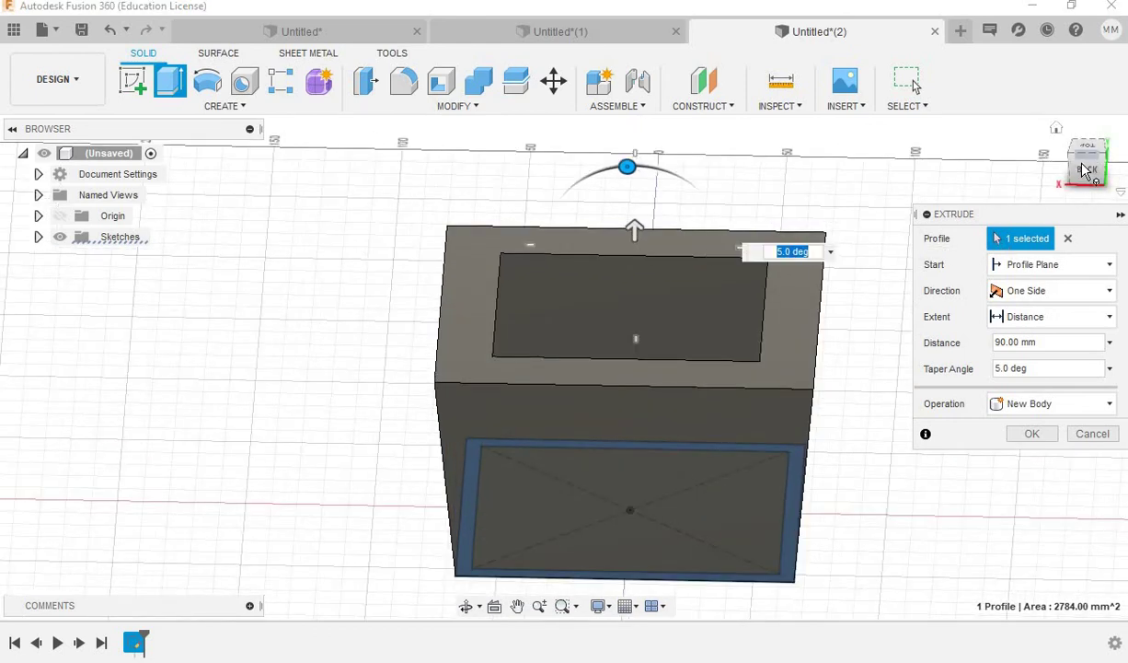
Move the wall taper through 0° and back to 10°.
mouse_move(566, 367)
middle_mouse_down("shift")
mouse_move(717, 336)
mouse_move(698, 312)
mouse_move(1020, 217)
mouse_move(647, 236)
middle_mouse_up("shift")
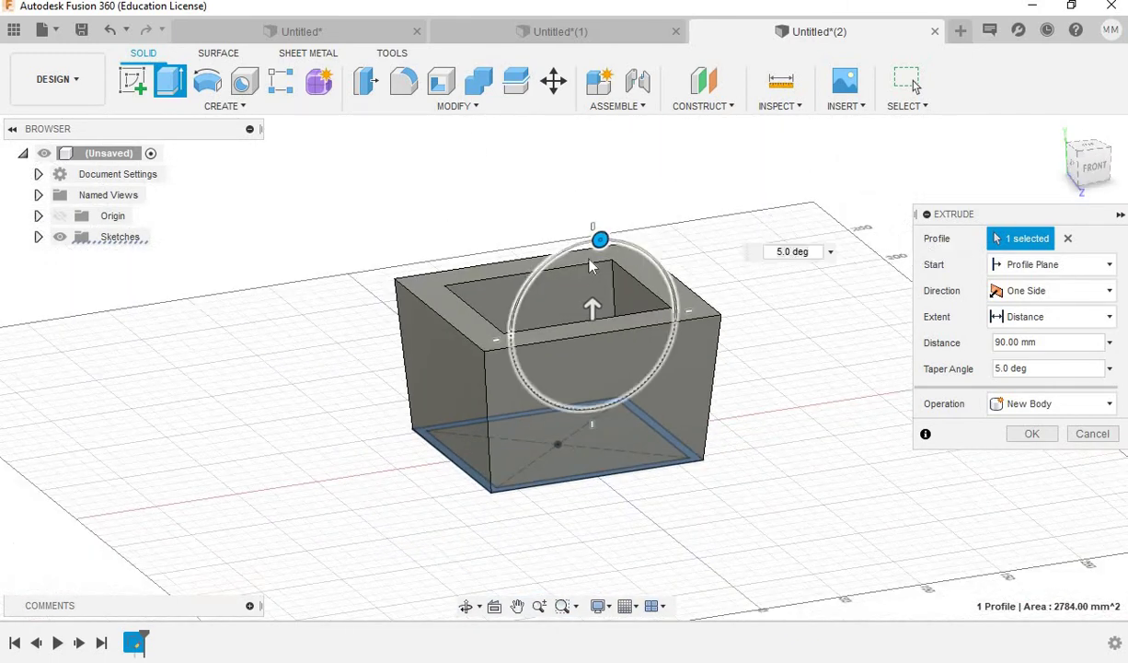
scroll(598, 280, "up", 2)
left_click_drag(600, 288, 733, 196)
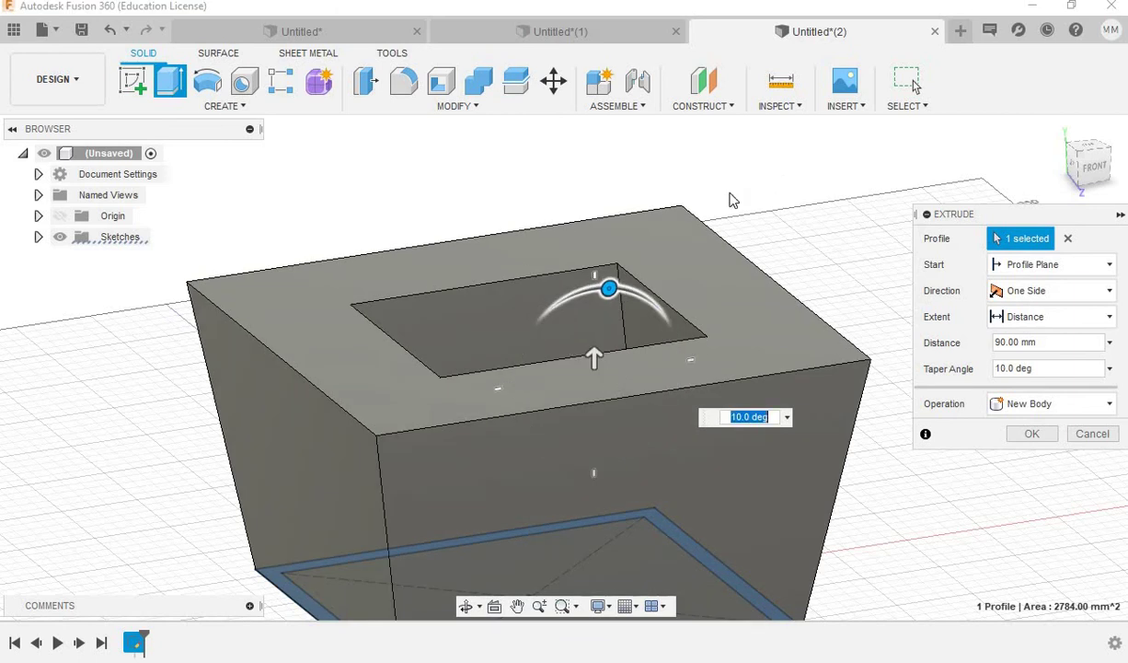
scroll(780, 184, "down", 2)
scroll(909, 160, "up", 1)
scroll(909, 160, "up", 1)
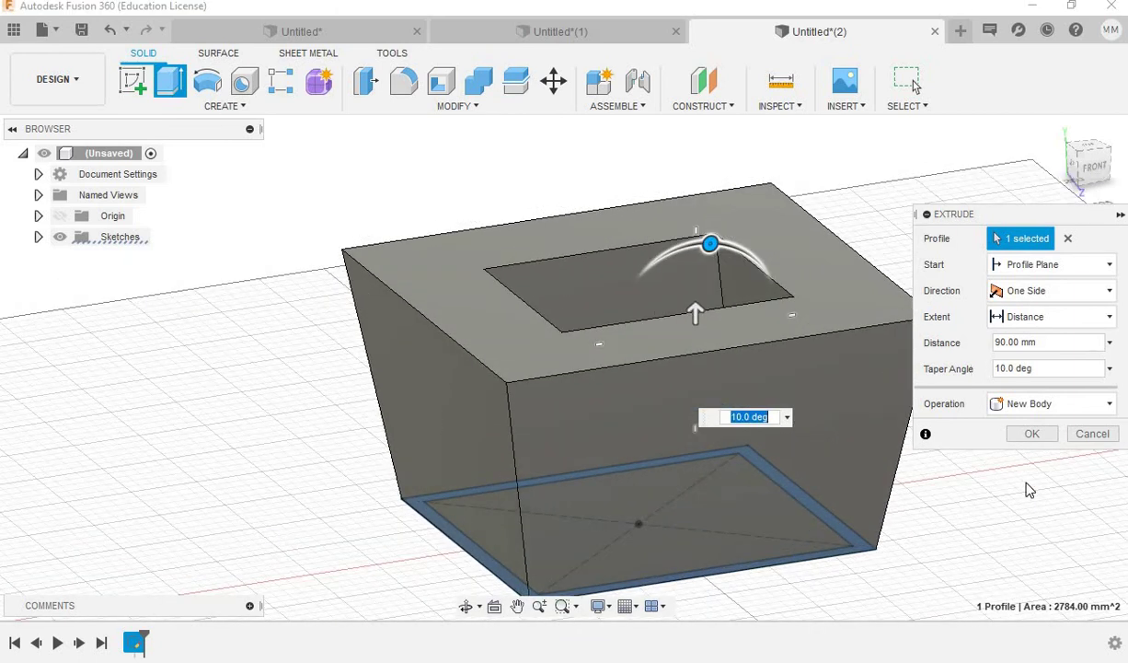
scroll(1031, 490, "up", 1)
scroll(1059, 483, "down", 1)
scroll(1067, 469, "down", 1)
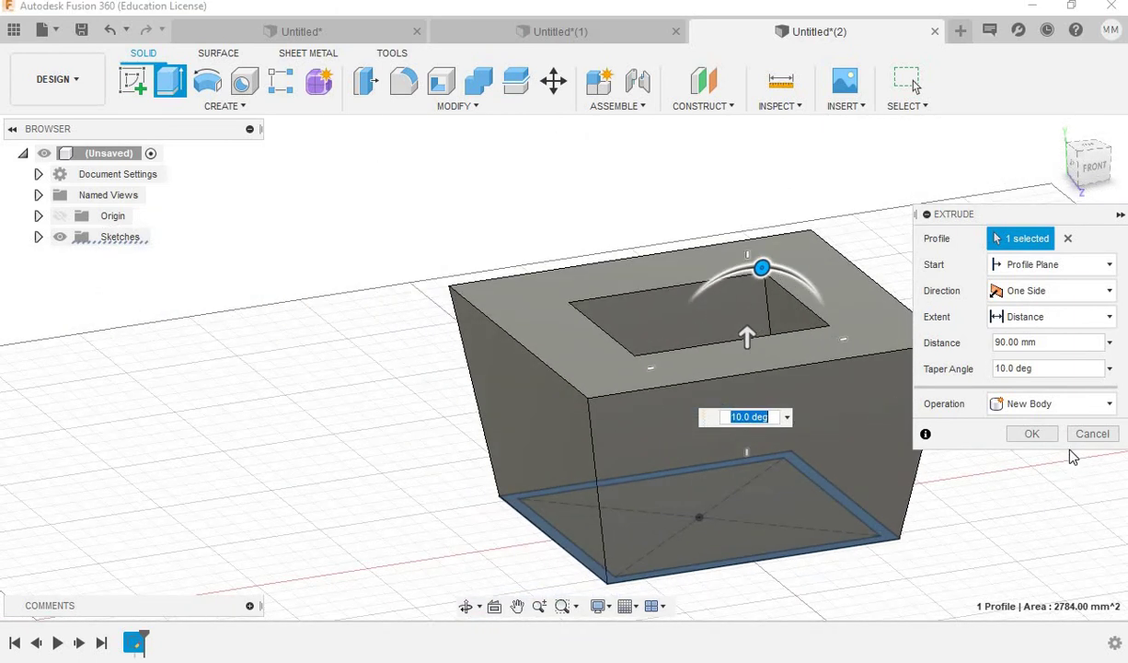
Commit the 10° tapered extrusion and orbit to check the box's underside.
left_click(1046, 440)
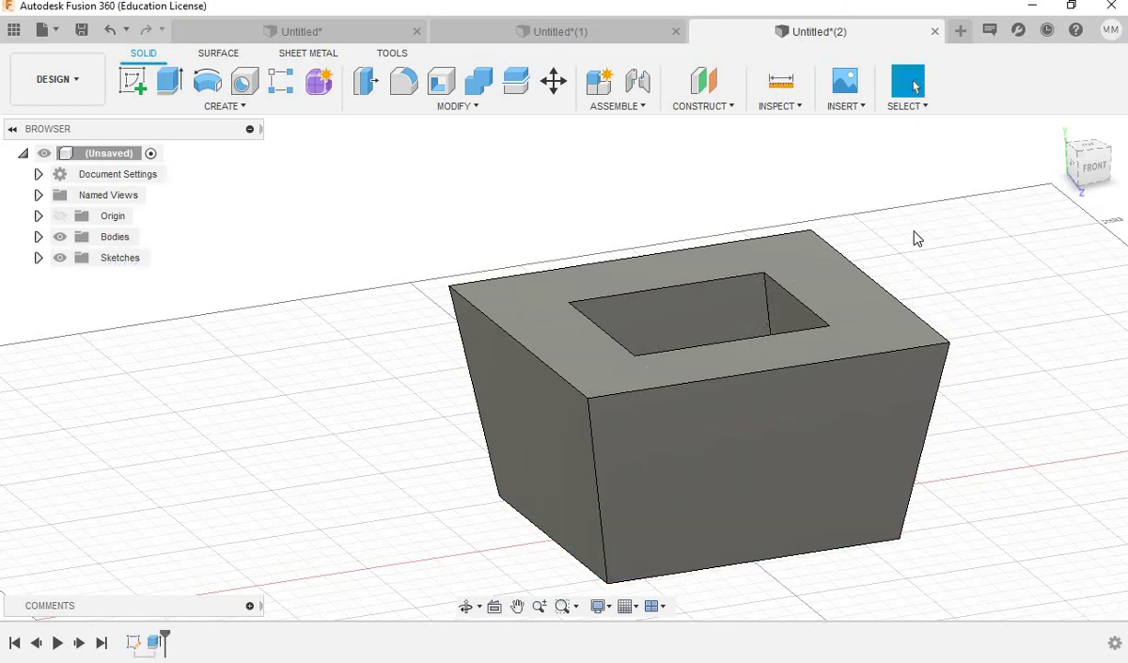
scroll(911, 235, "down", 3)
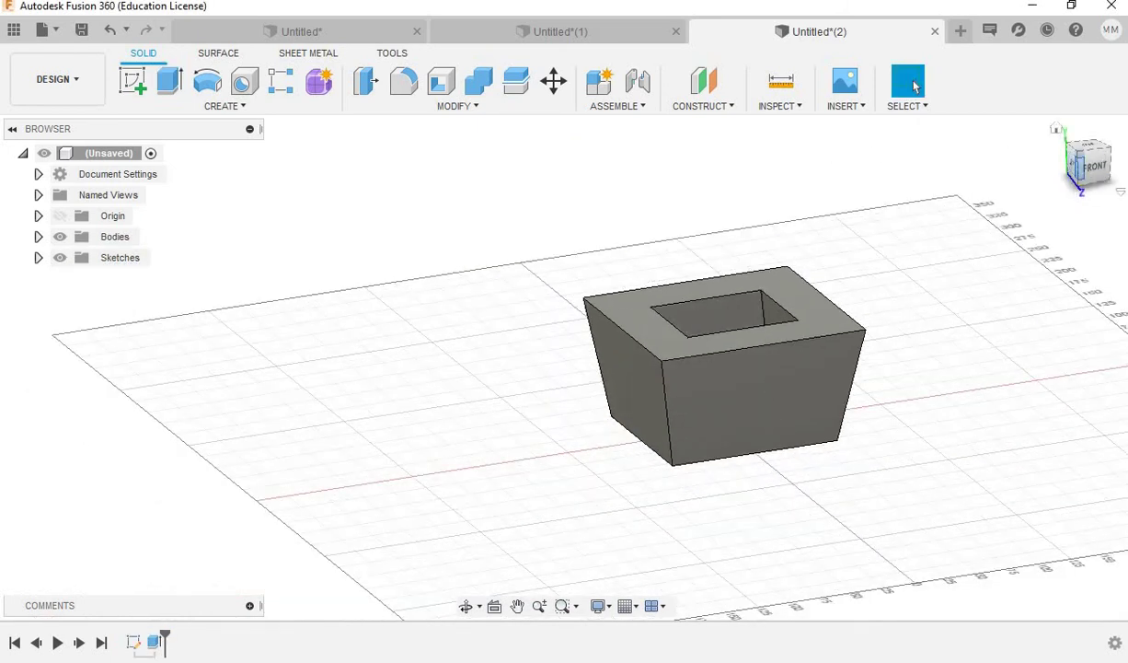
middle_click_drag(566, 366, 590, 230, "shift")
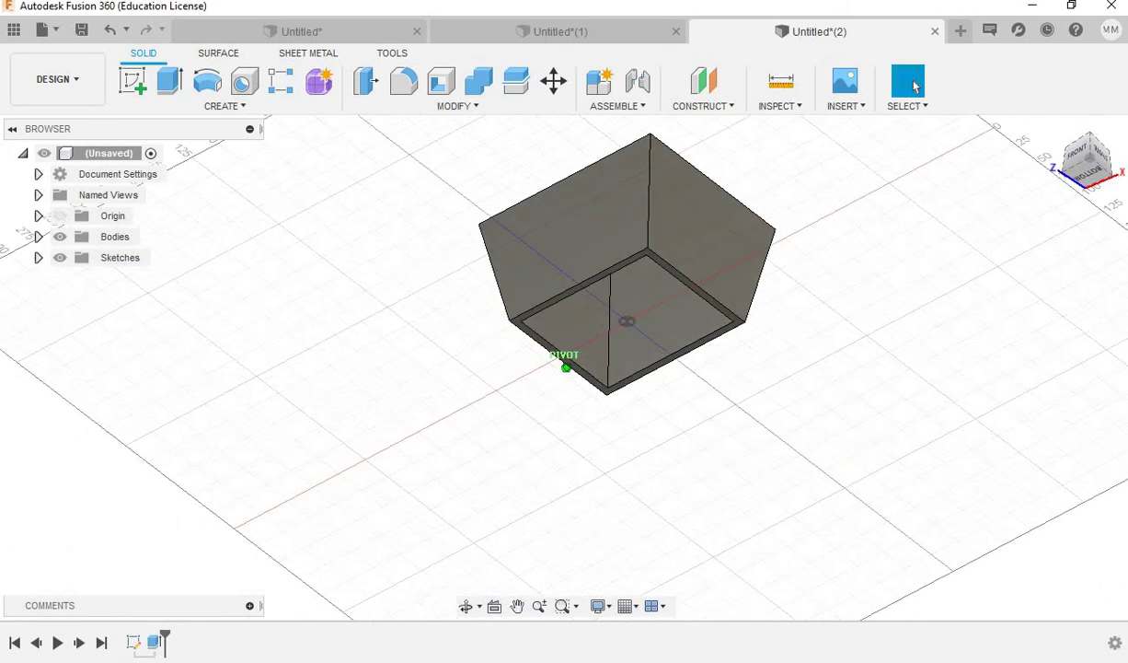
middle_click_drag(915, 85, 915, 86, "shift")
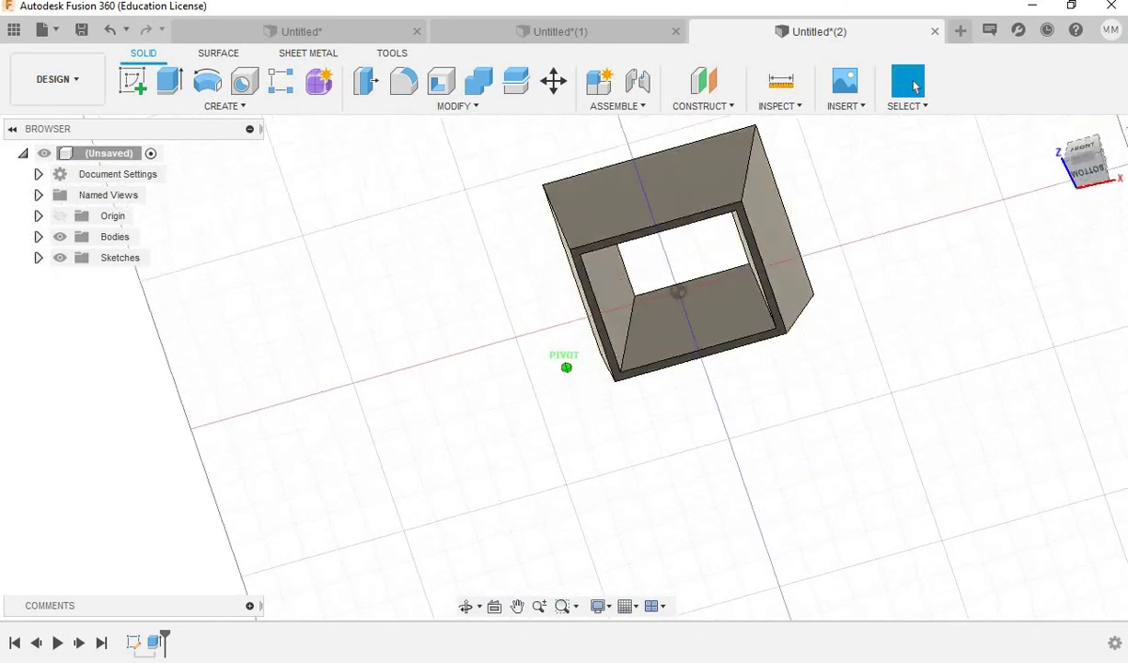
middle_click_drag(964, 230, 965, 143, "shift")
left_click(787, 108)
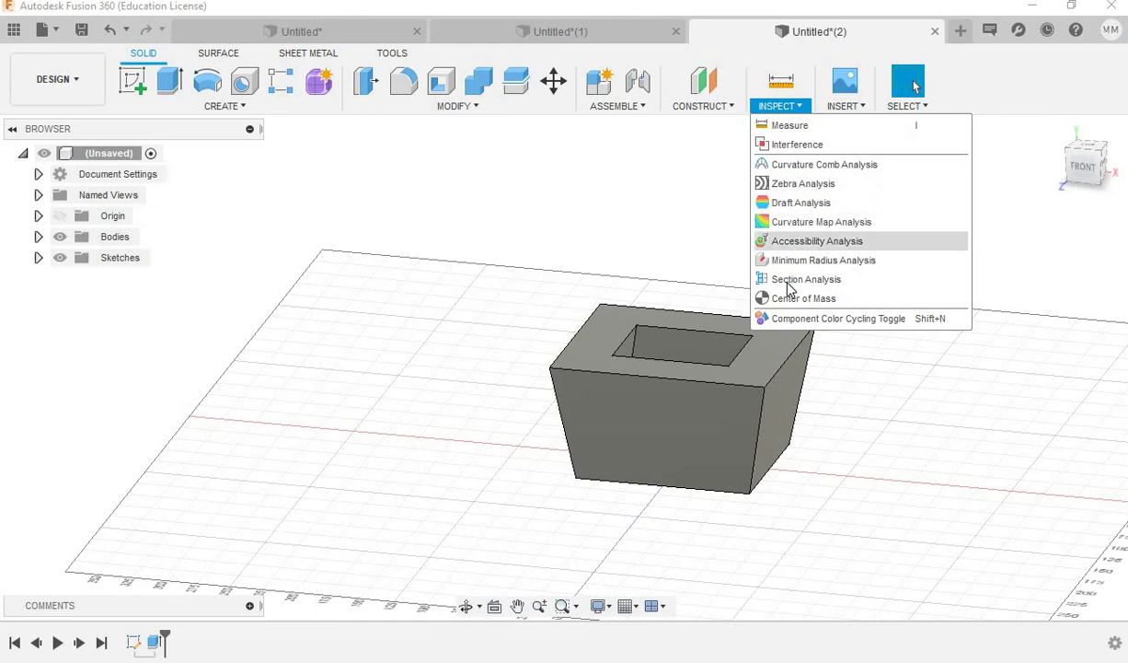
Add a Section Analysis on the YZ plane and view the hatched cut from the right.
left_click(797, 279)
scroll(626, 268, "down", 2)
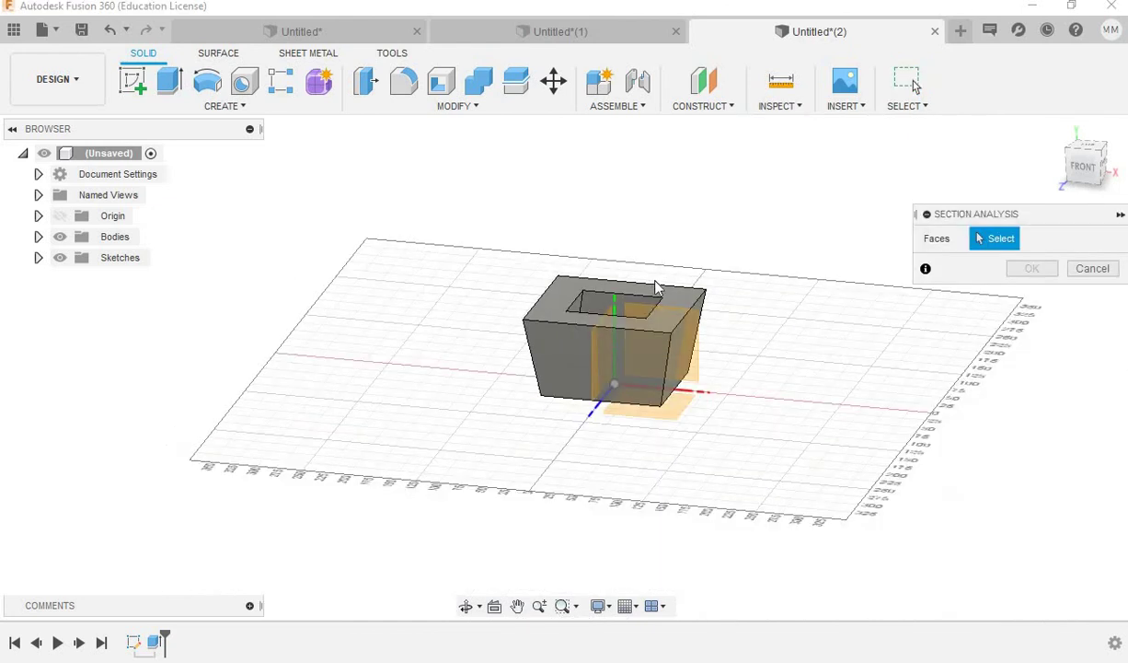
scroll(631, 276, "down", 4)
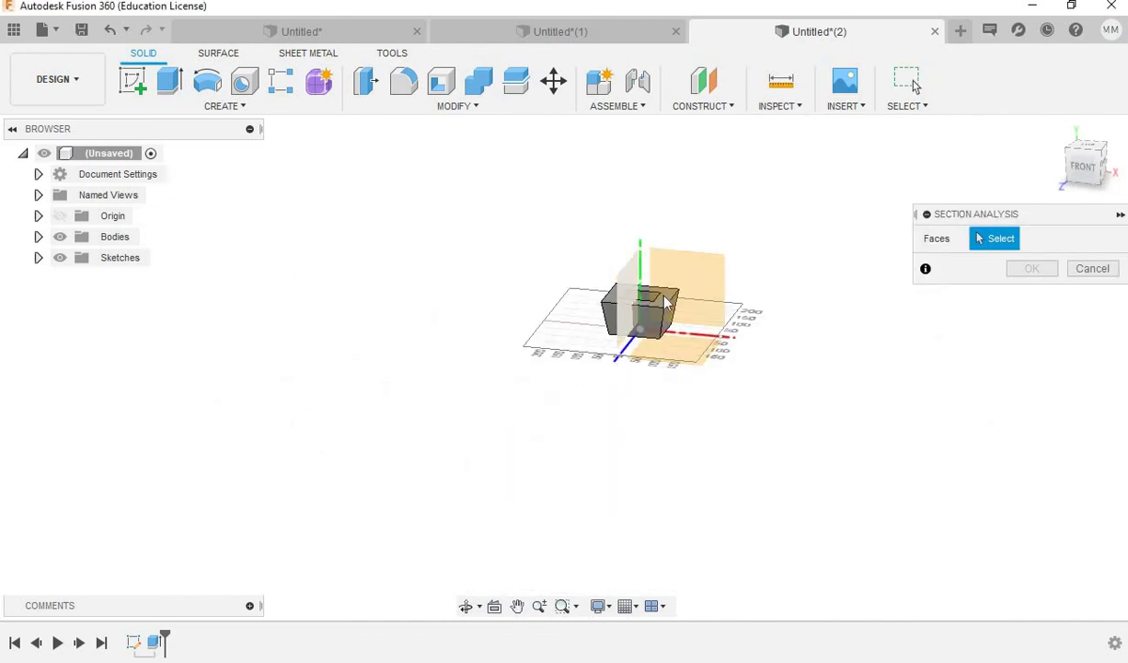
left_click(672, 296)
scroll(764, 226, "up", 5)
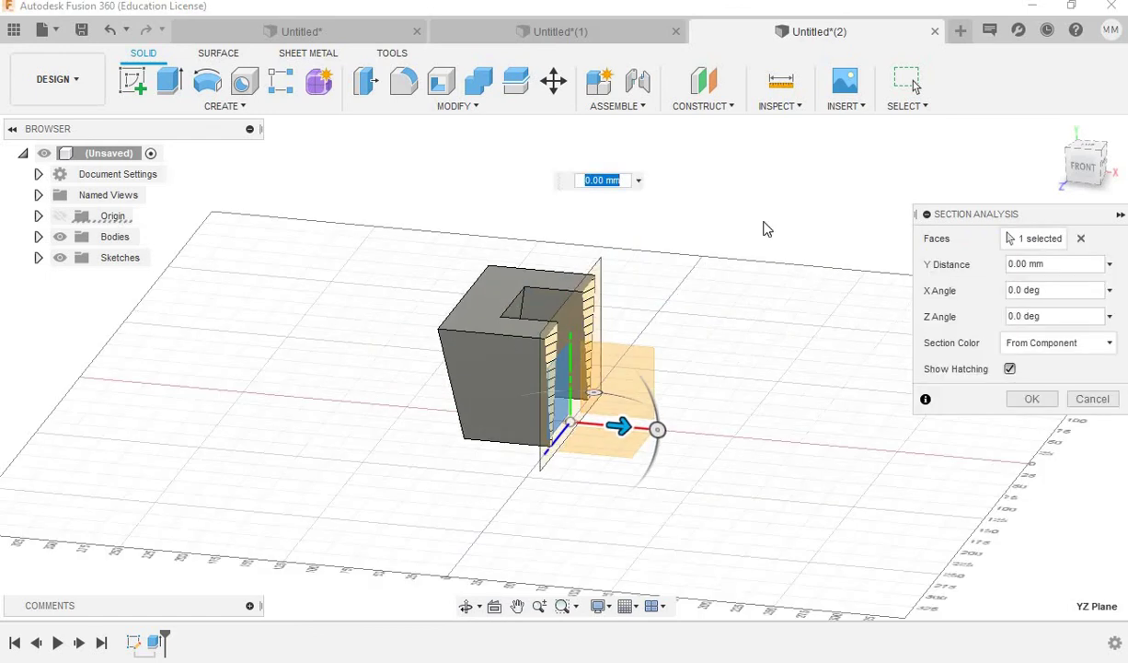
mouse_move(1086, 164)
left_click(1104, 173)
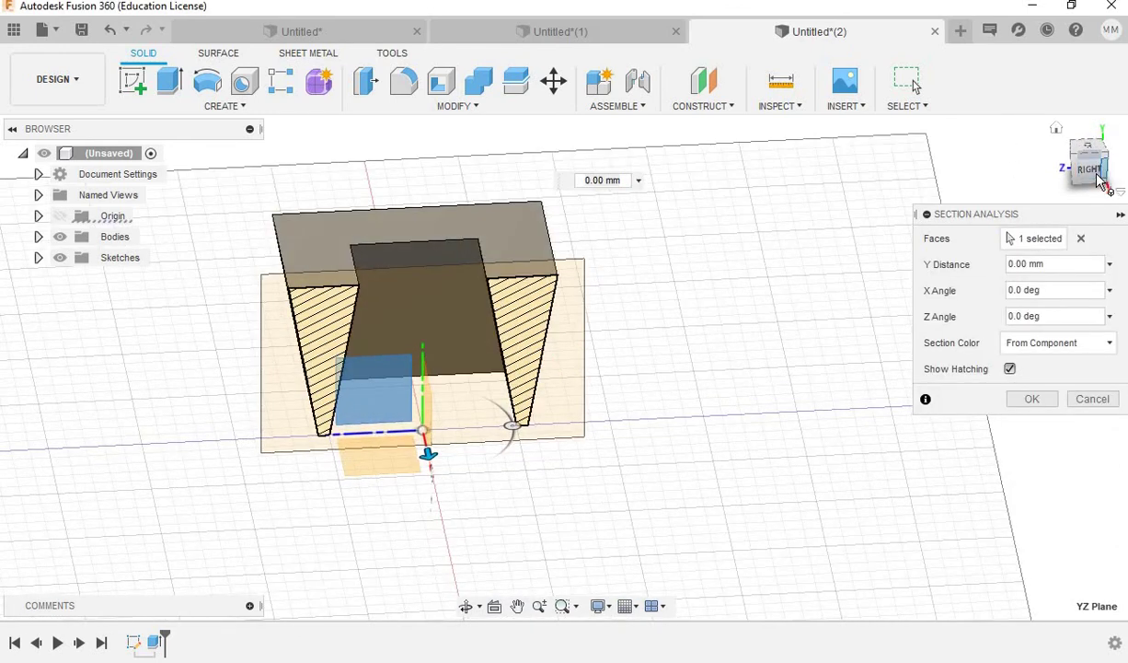
scroll(465, 303, "up", 1)
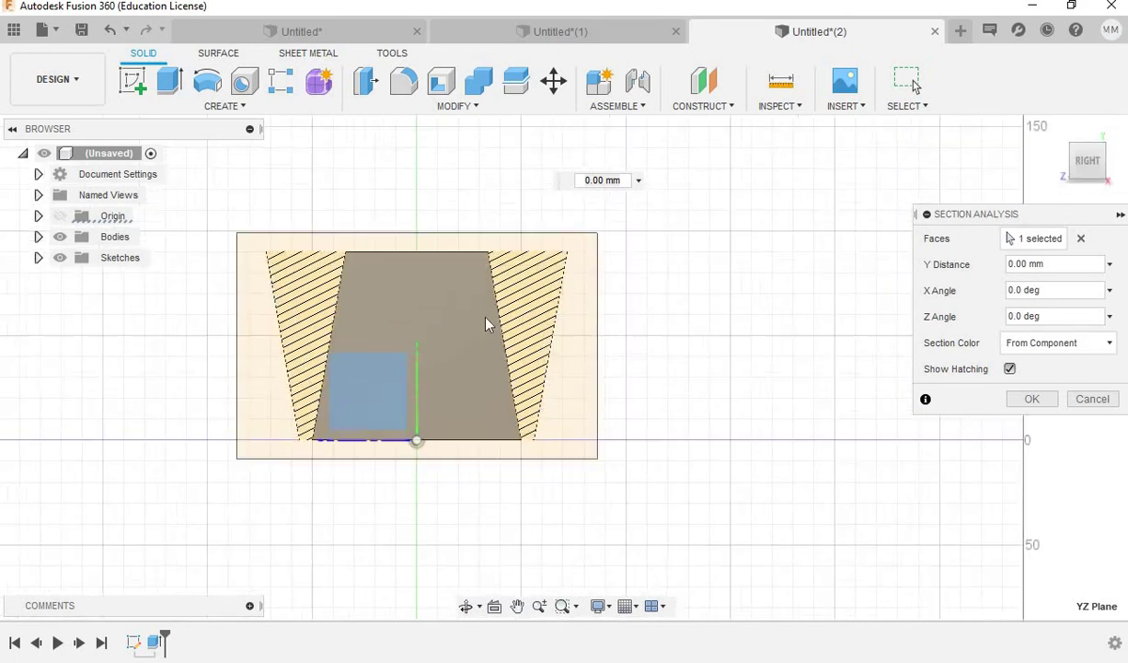
scroll(465, 308, "up", 2)
Orbit to an isometric view, slide the section 50 mm across, then back to 0 mm.
left_click(1109, 179)
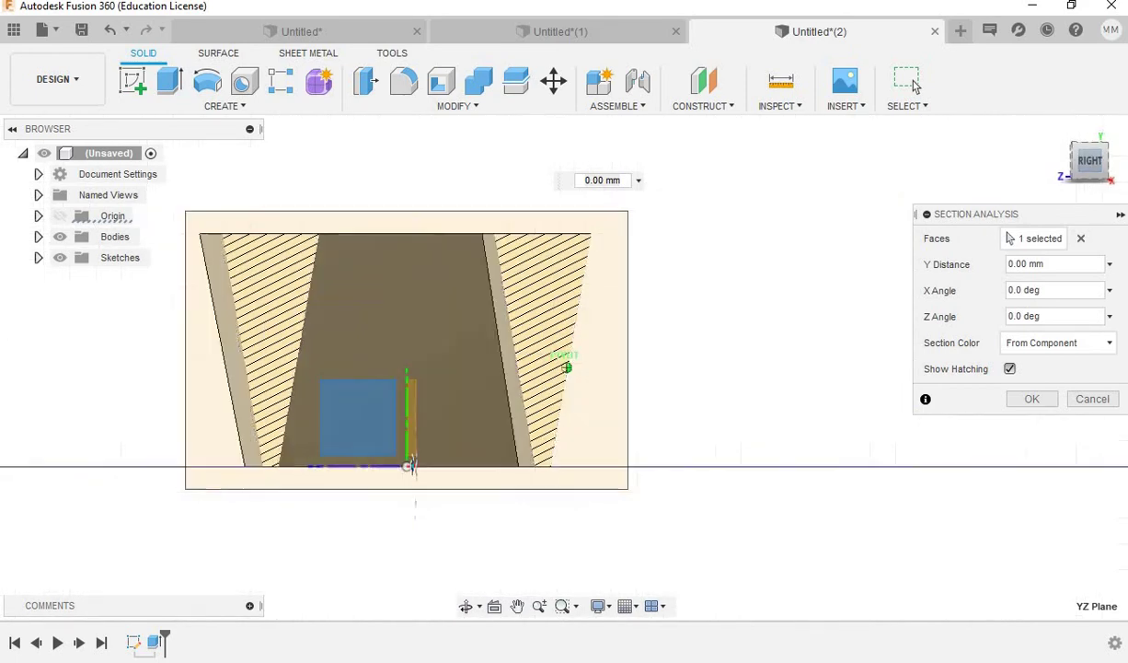
left_click_drag(1090, 171, 848, 214)
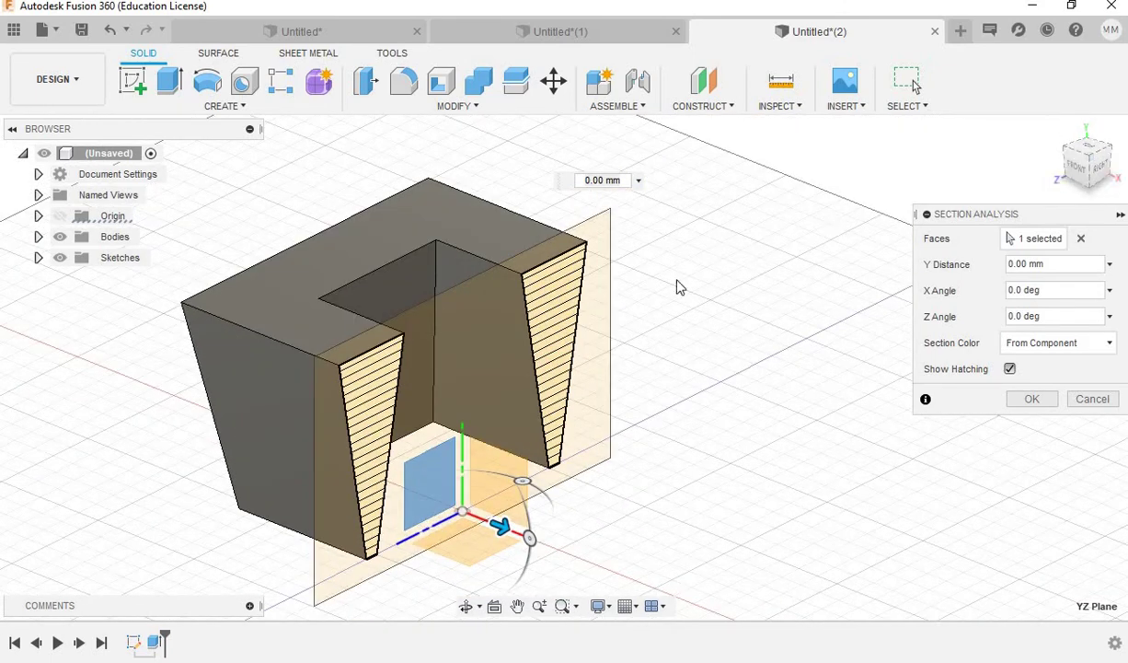
scroll(677, 287, "down", 3)
scroll(665, 500, "up", 3)
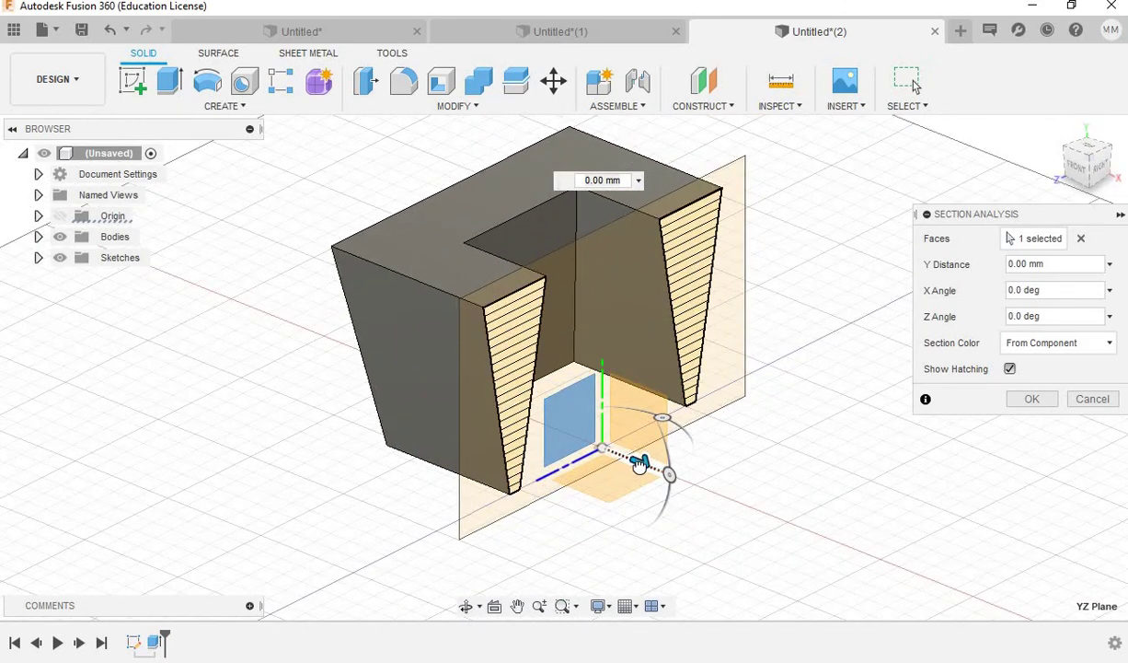
mouse_move(612, 448)
left_mouse_down()
mouse_move(631, 428)
mouse_move(738, 473)
left_mouse_up()
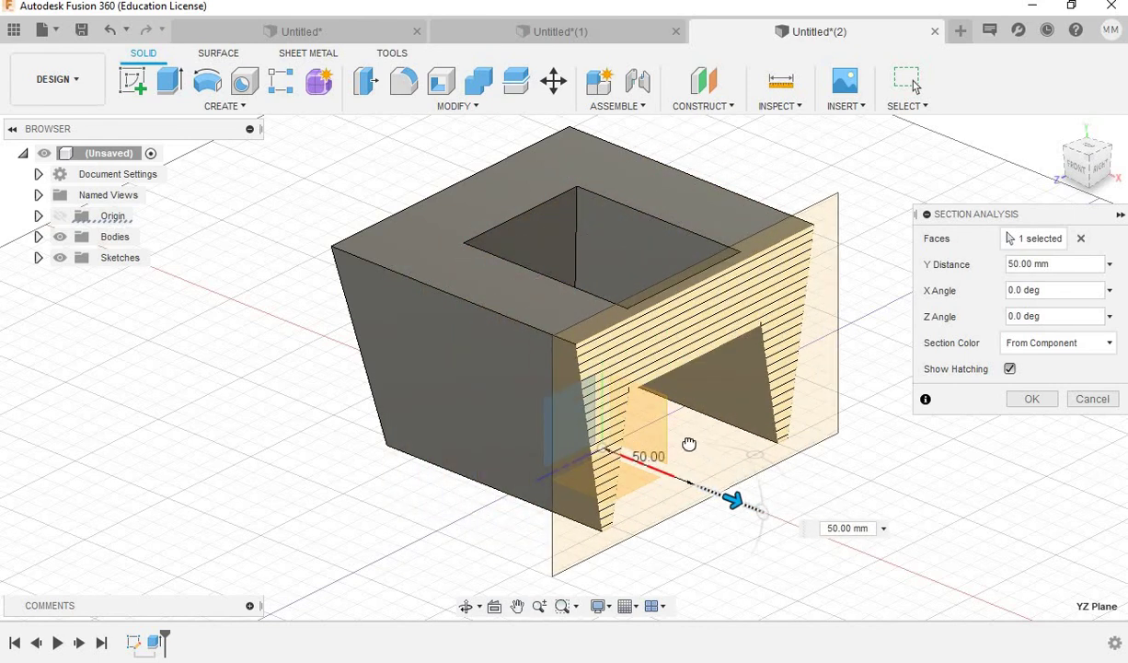
mouse_move(689, 443)
left_mouse_down()
mouse_move(625, 392)
mouse_move(783, 416)
mouse_move(771, 423)
mouse_move(644, 358)
mouse_move(681, 381)
left_mouse_up()
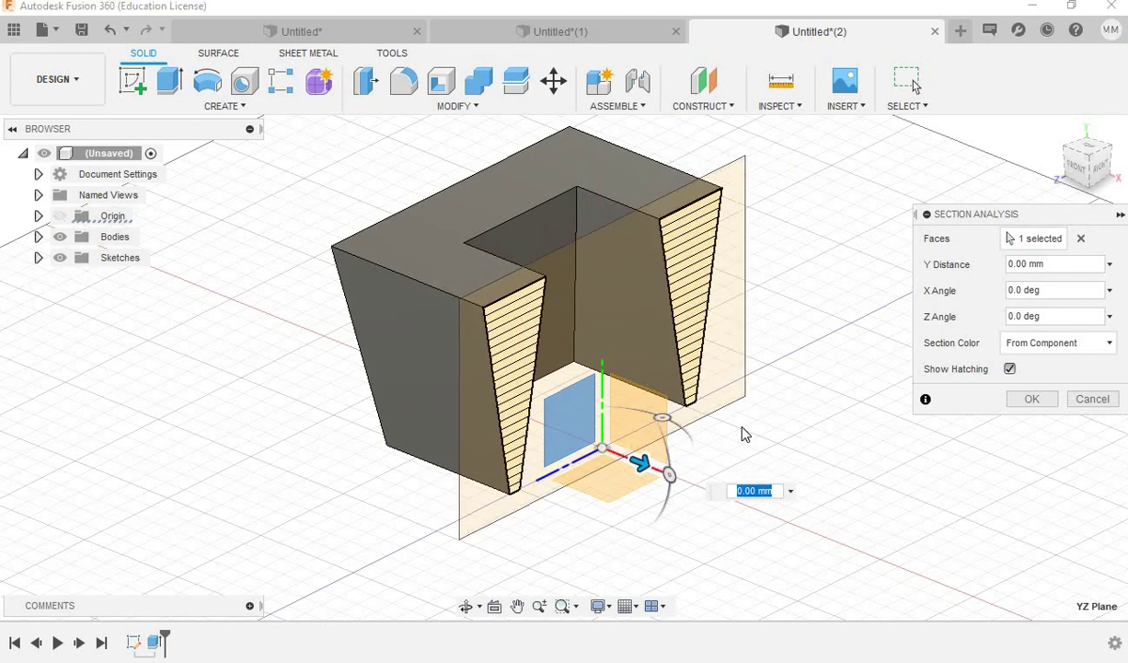
scroll(779, 365, "down", 3)
scroll(780, 368, "up", 3)
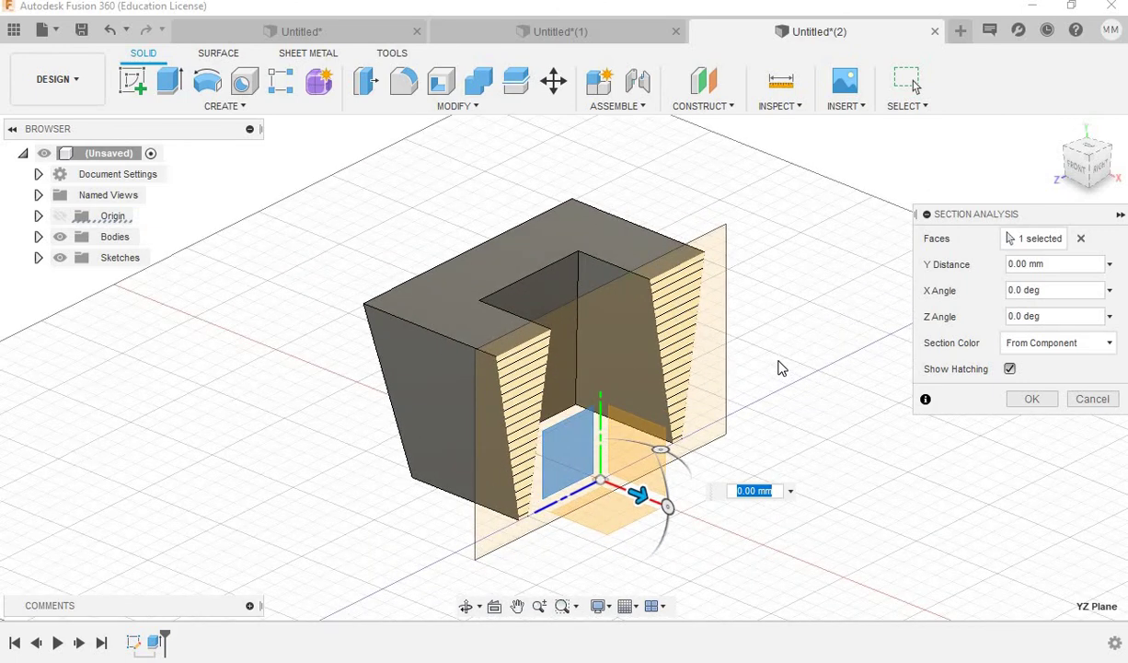